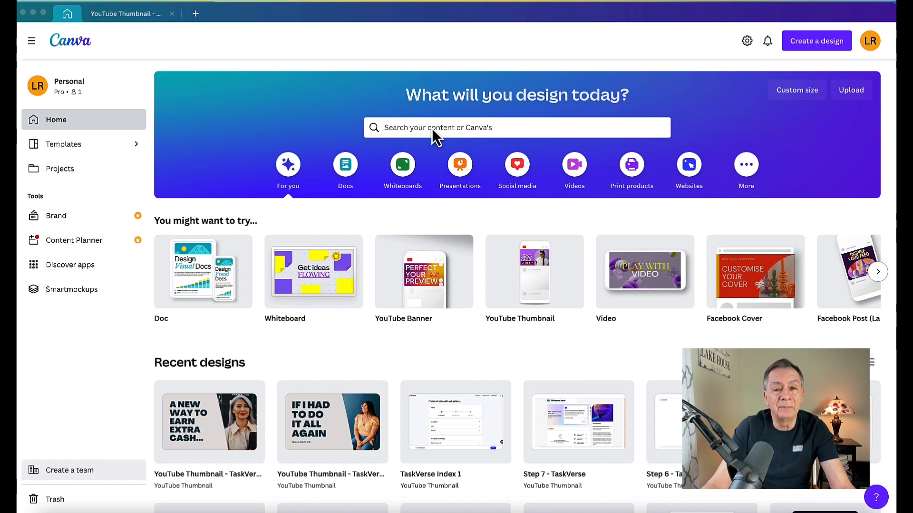
# Search Canva's templates for 'logo'.
pyautogui.click(474, 126)
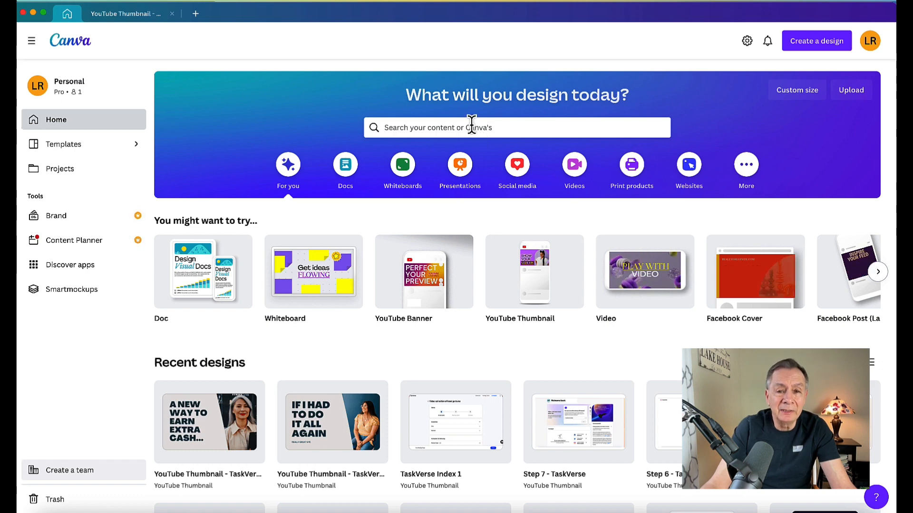
pyautogui.click(472, 125)
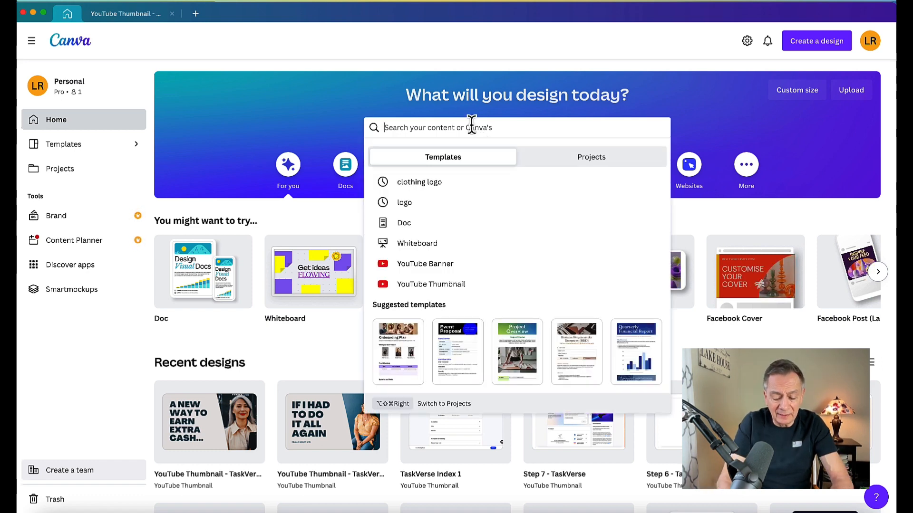
pyautogui.write('logo')
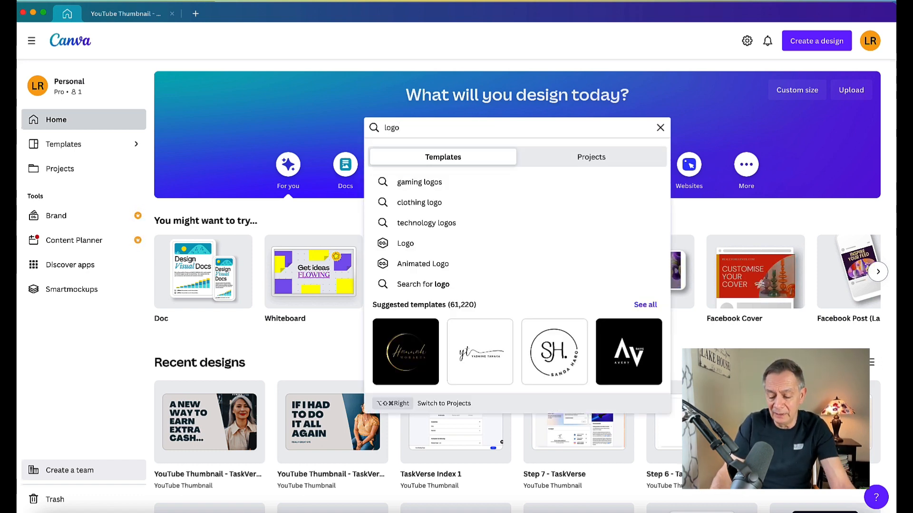
pyautogui.press('Return')
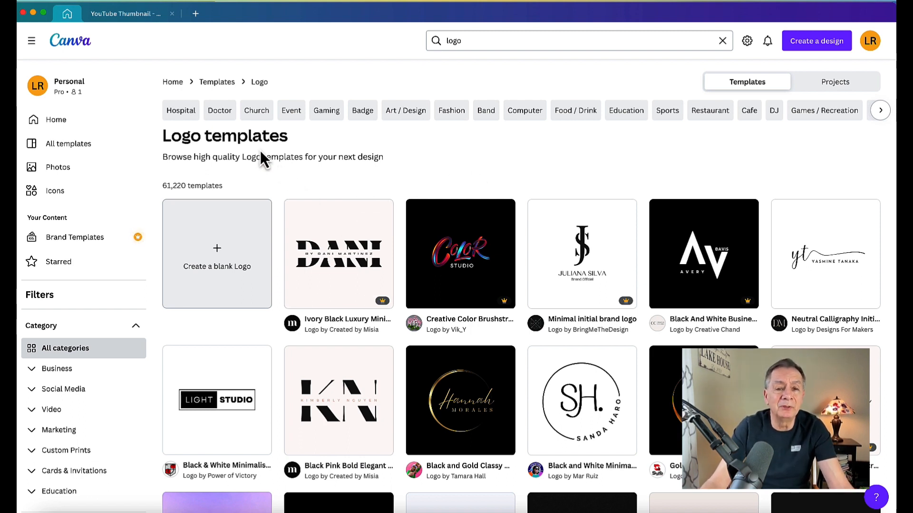
# Browse the logo template results and preview the 'good sun' logo.
pyautogui.moveTo(372, 219)
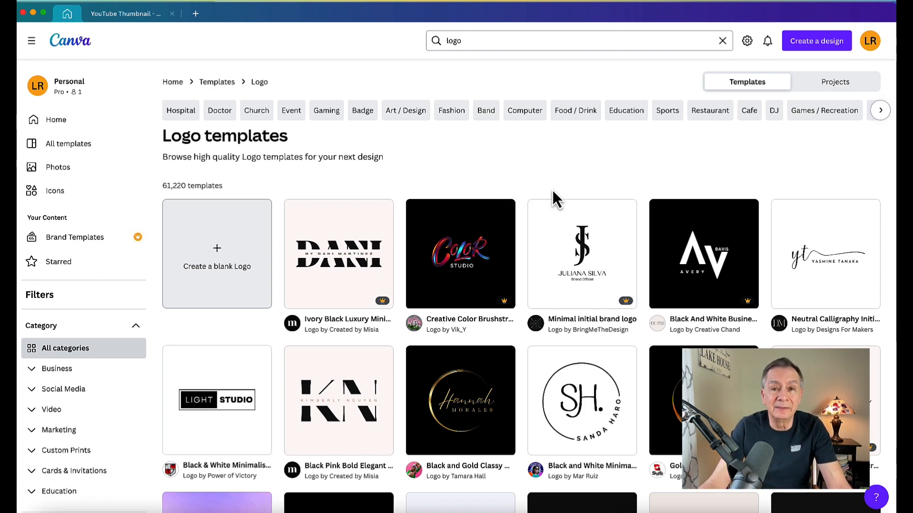
pyautogui.moveTo(504, 217)
pyautogui.scroll(-10, 504, 219)
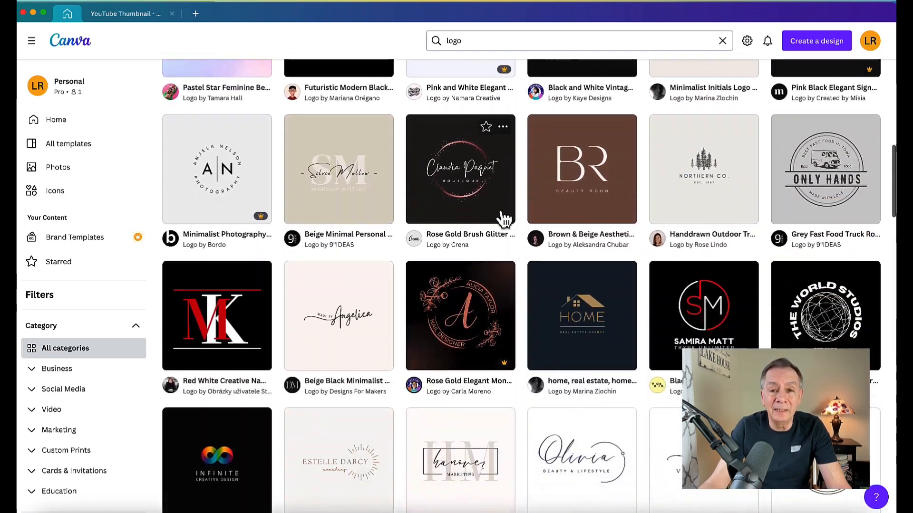
pyautogui.scroll(-10, 504, 219)
pyautogui.scroll(-5, 503, 215)
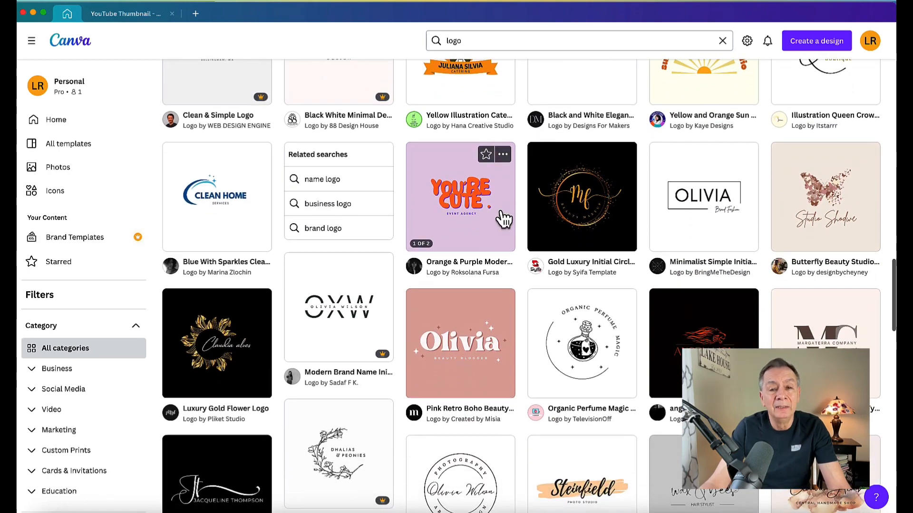
pyautogui.scroll(7, 504, 219)
pyautogui.scroll(5, 504, 220)
pyautogui.scroll(3, 502, 221)
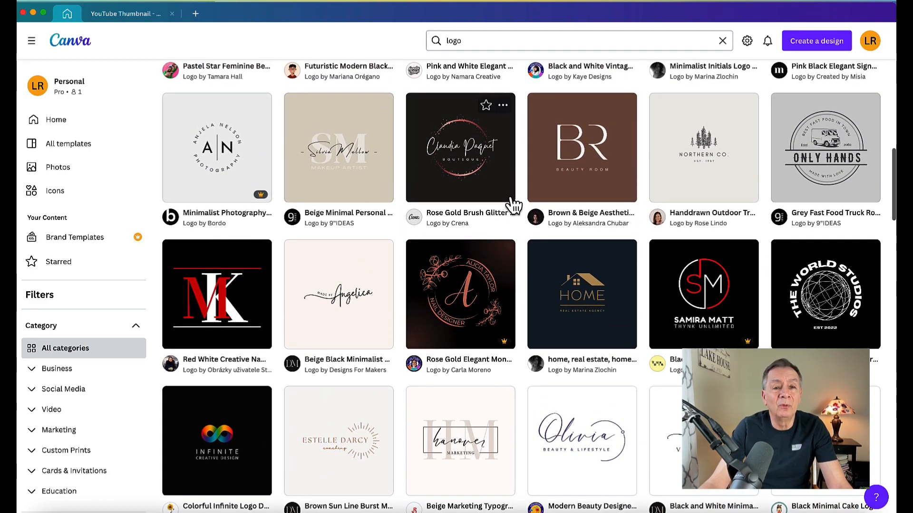
pyautogui.scroll(-3, 481, 203)
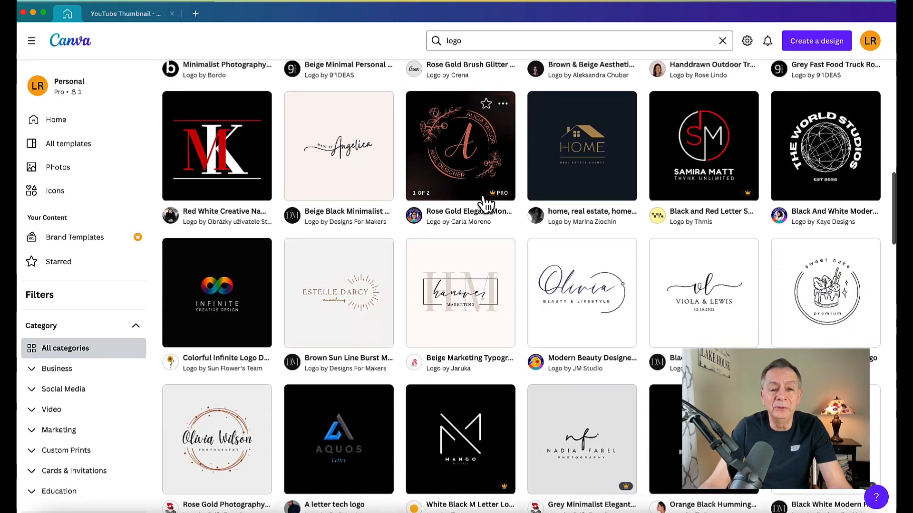
pyautogui.scroll(9, 490, 207)
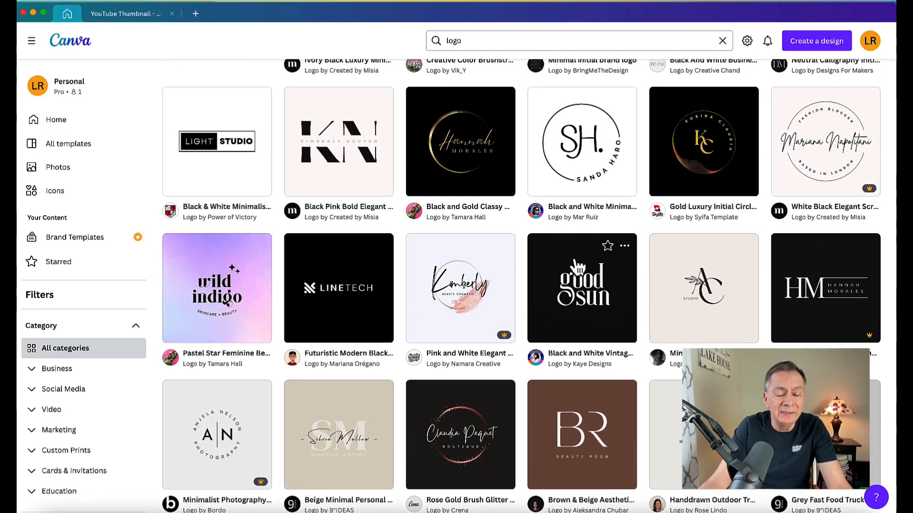
pyautogui.click(589, 293)
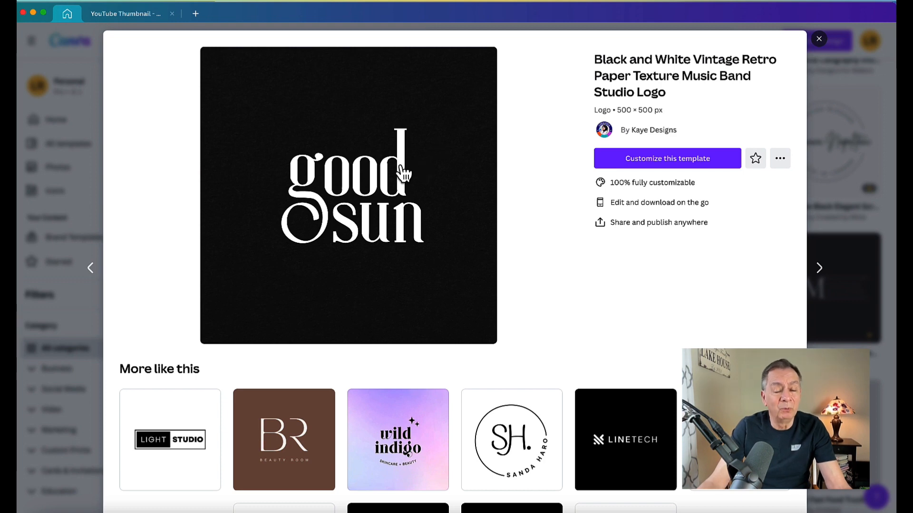
# Customize the 'good sun' template so it opens in the editor in its own tab.
pyautogui.click(377, 175)
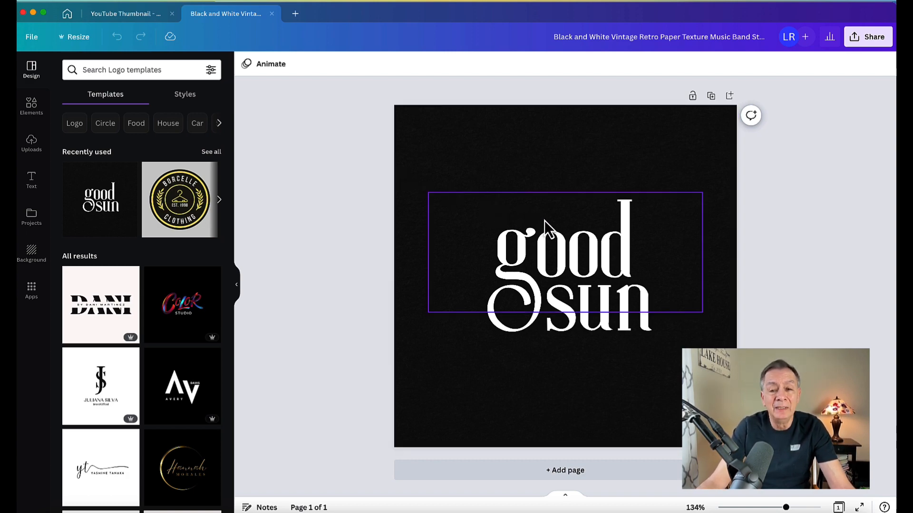
# Change the font of 'good' to League Spartan, after trying Anton.
pyautogui.click(550, 257)
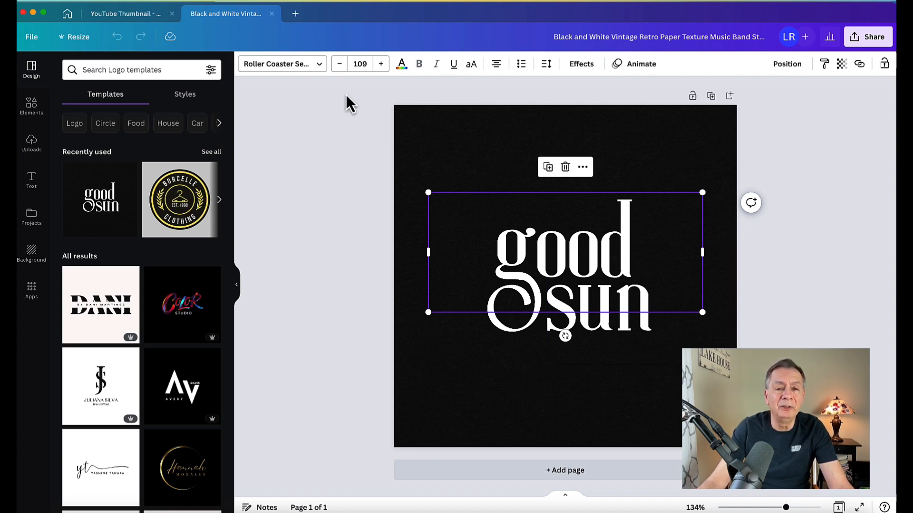
pyautogui.click(322, 72)
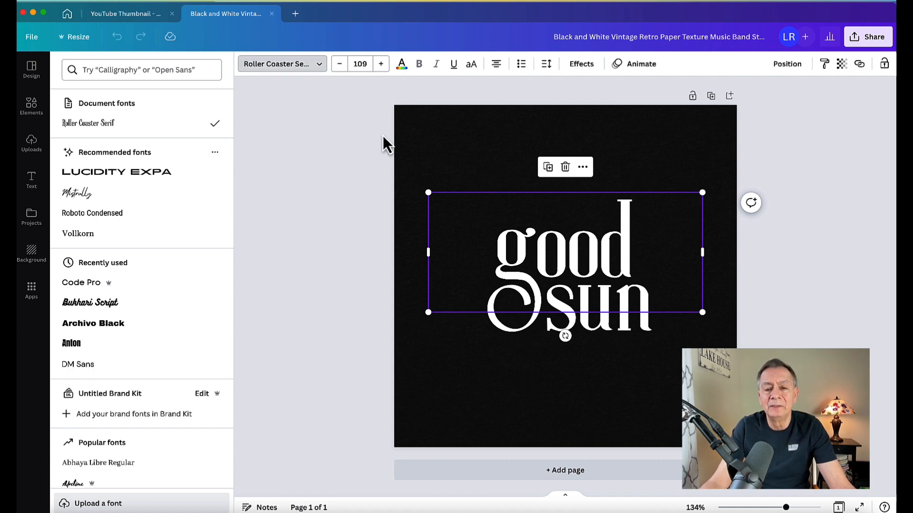
pyautogui.doubleClick(525, 245)
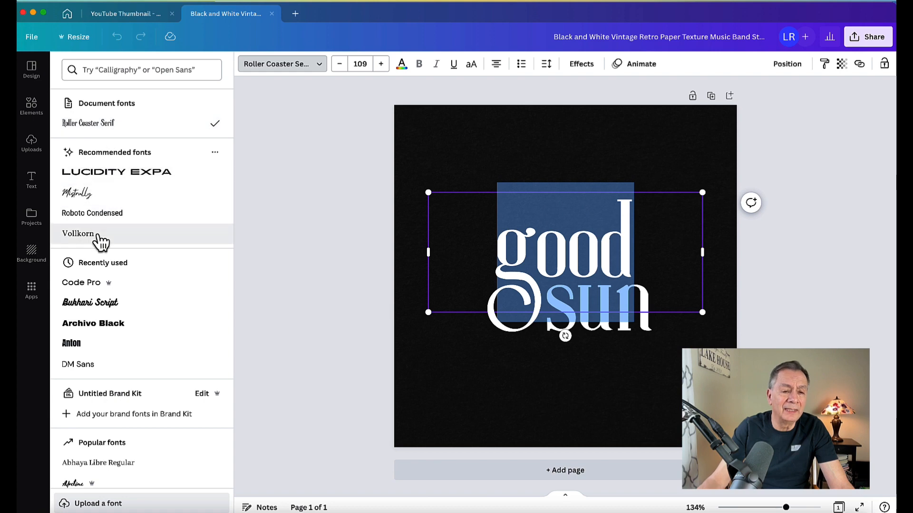
pyautogui.click(80, 352)
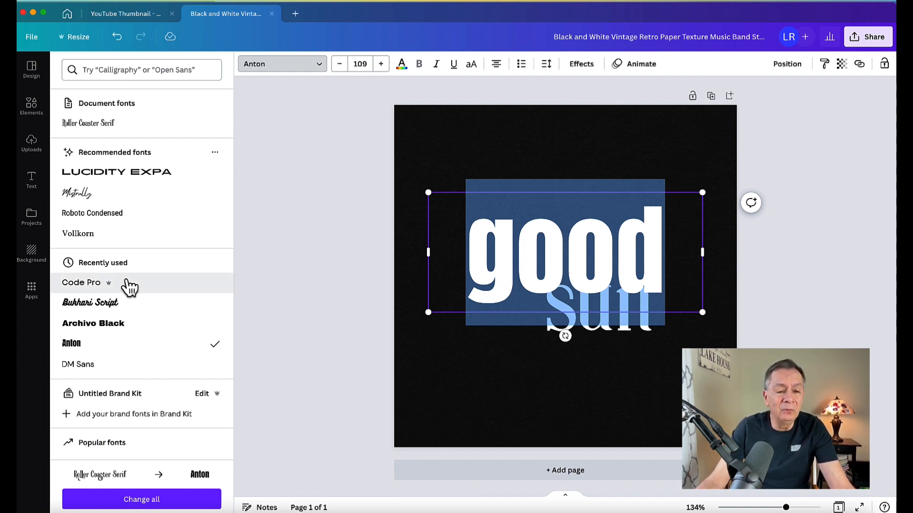
pyautogui.scroll(-10, 156, 288)
pyautogui.scroll(-15, 157, 288)
pyautogui.scroll(-8, 156, 287)
pyautogui.scroll(-2, 161, 287)
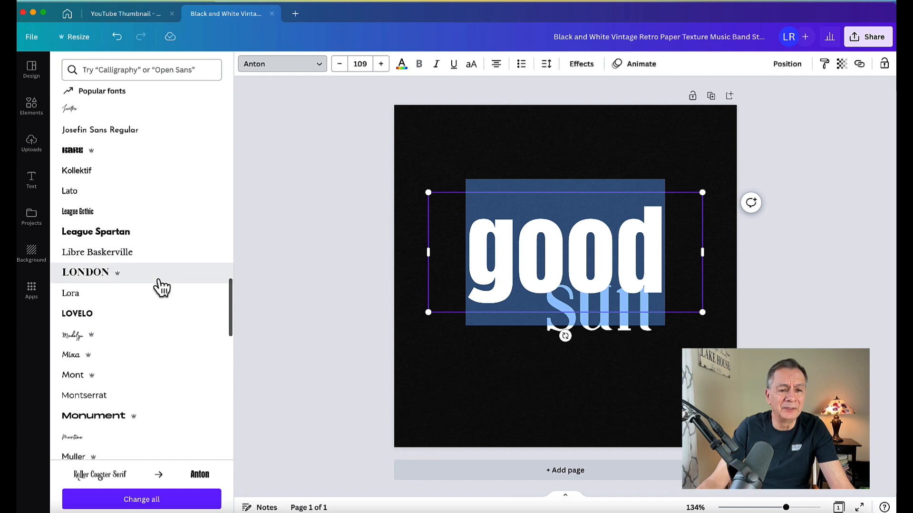
pyautogui.click(110, 241)
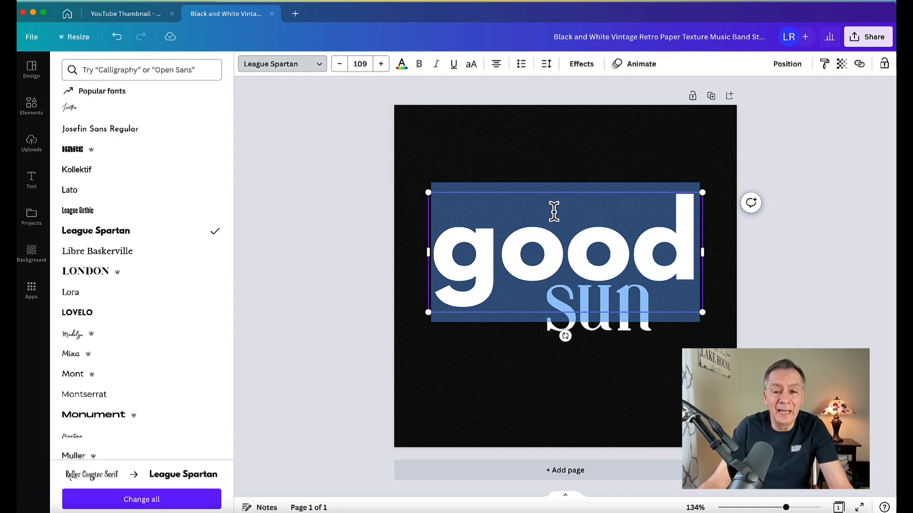
# Set 'good' to font size 72.
pyautogui.click(366, 63)
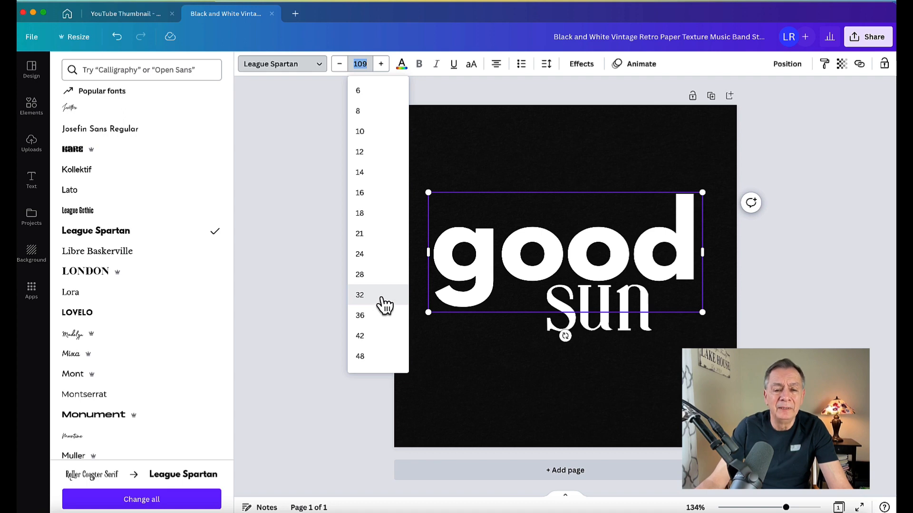
pyautogui.scroll(-2, 384, 304)
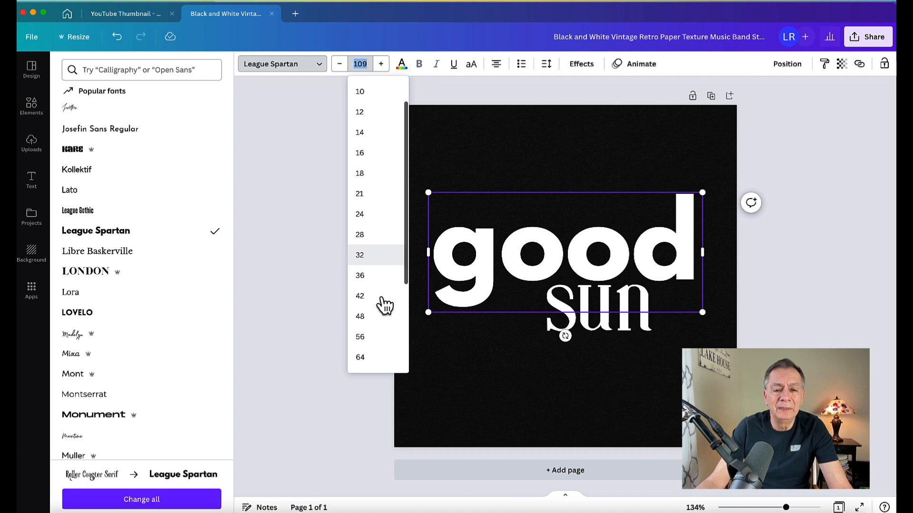
pyautogui.click(366, 278)
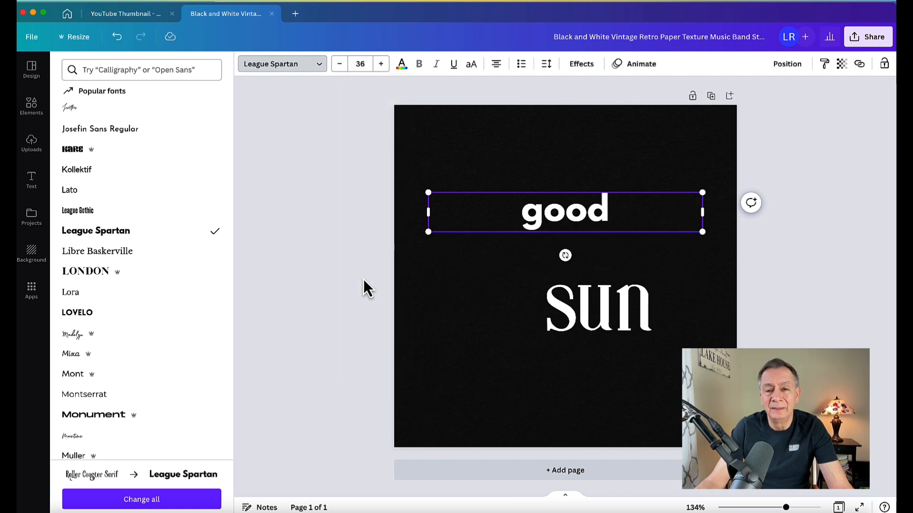
pyautogui.click(369, 64)
pyautogui.scroll(-1, 373, 287)
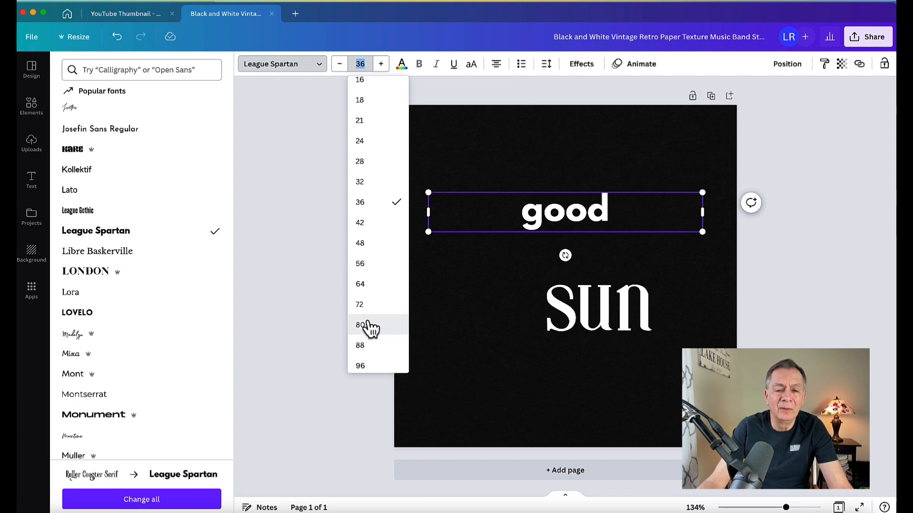
pyautogui.click(365, 309)
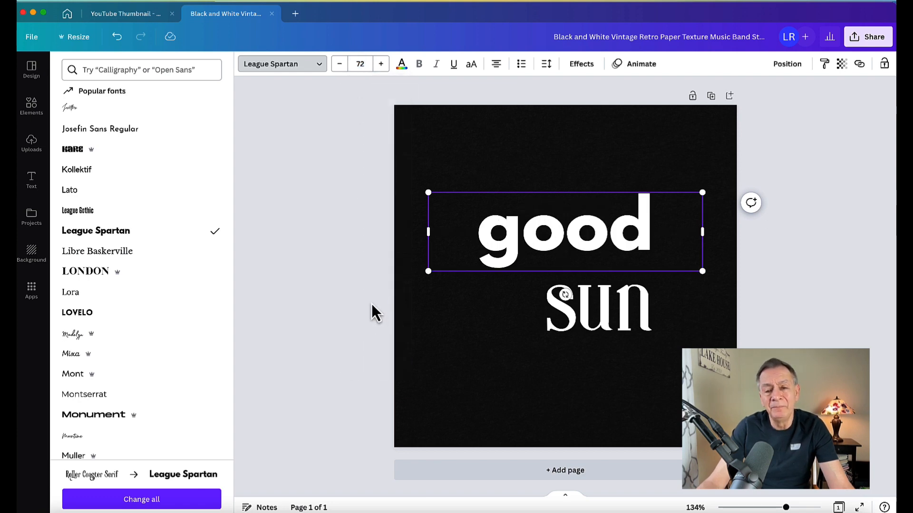
pyautogui.press('Escape')
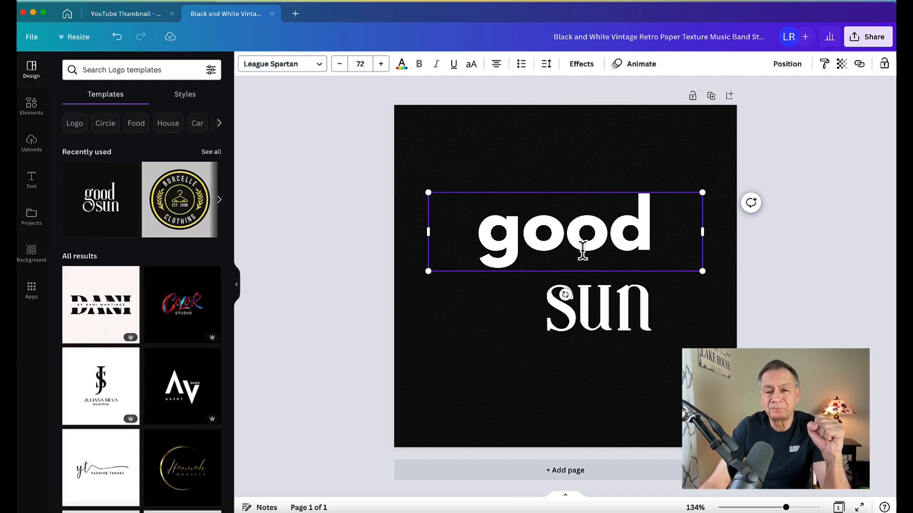
# Replace the word 'good' with 'Side'.
pyautogui.doubleClick(556, 233)
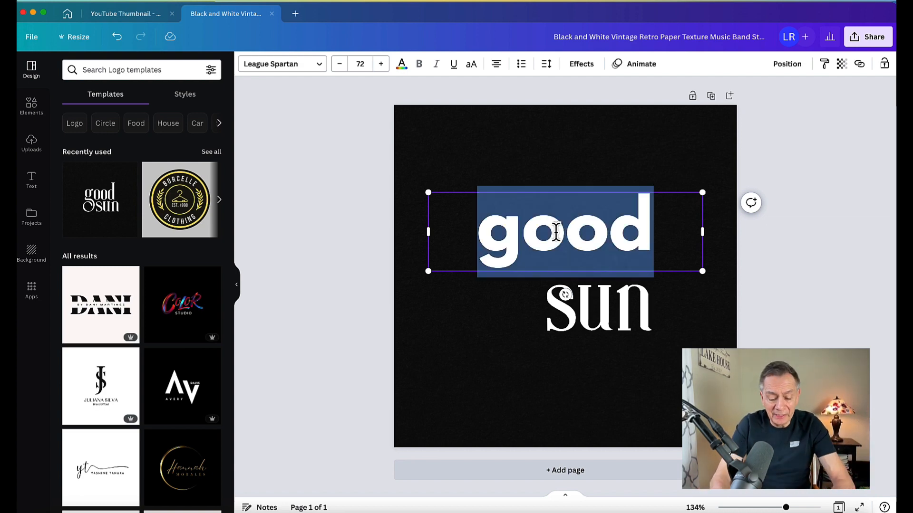
pyautogui.write('side')
pyautogui.press('BackSpace')
pyautogui.press('BackSpace')
pyautogui.press('BackSpace')
pyautogui.press('BackSpace')
pyautogui.write('Side')
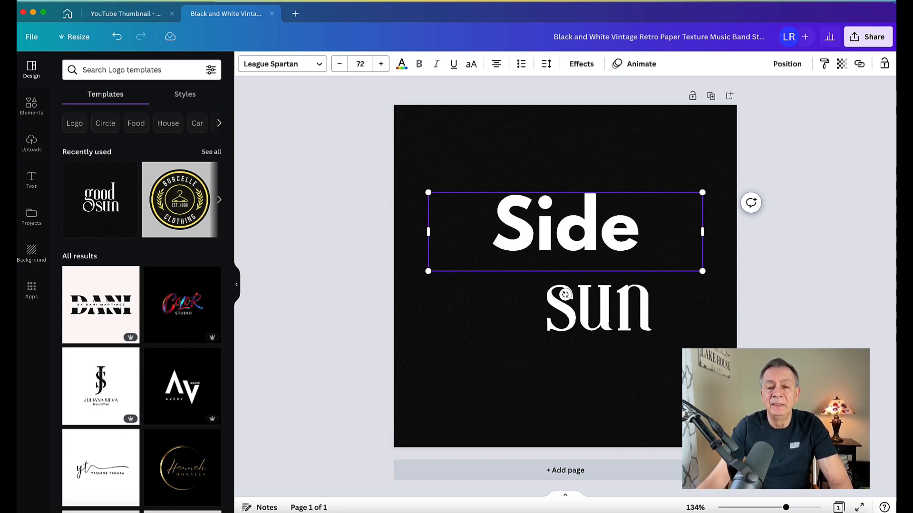
# Set the word 'sun' in League Spartan to match 'Side'.
pyautogui.click(593, 301)
pyautogui.click(593, 301)
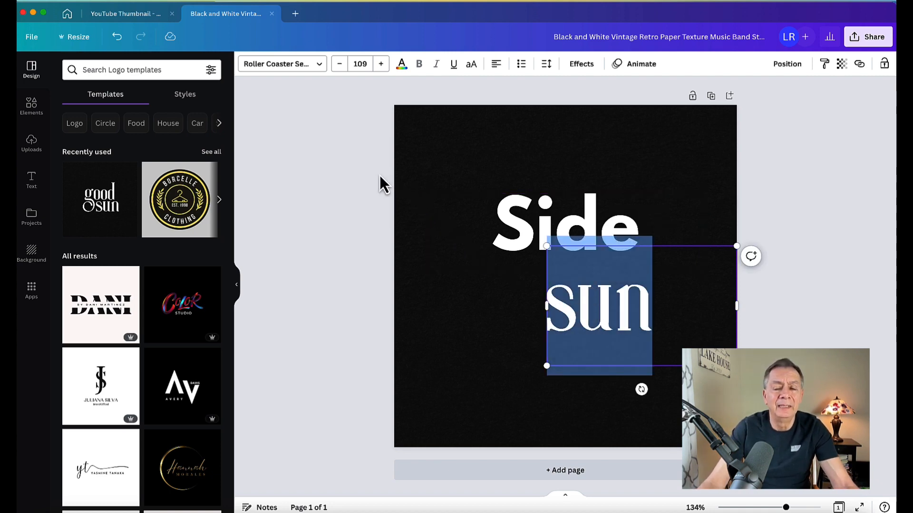
pyautogui.click(528, 216)
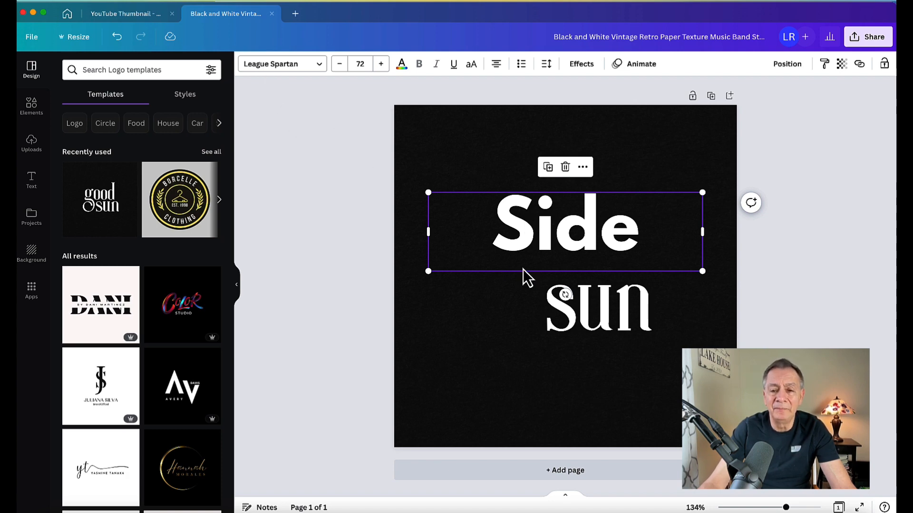
pyautogui.doubleClick(591, 300)
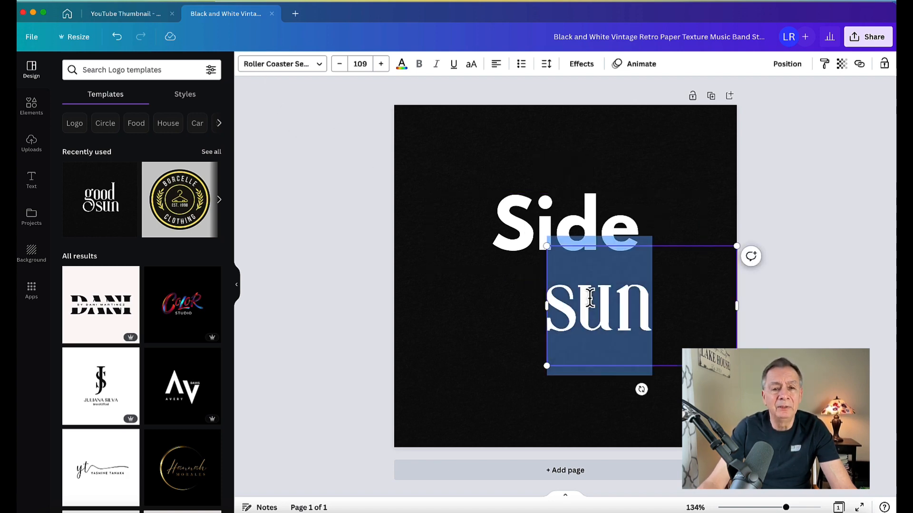
pyautogui.click(317, 69)
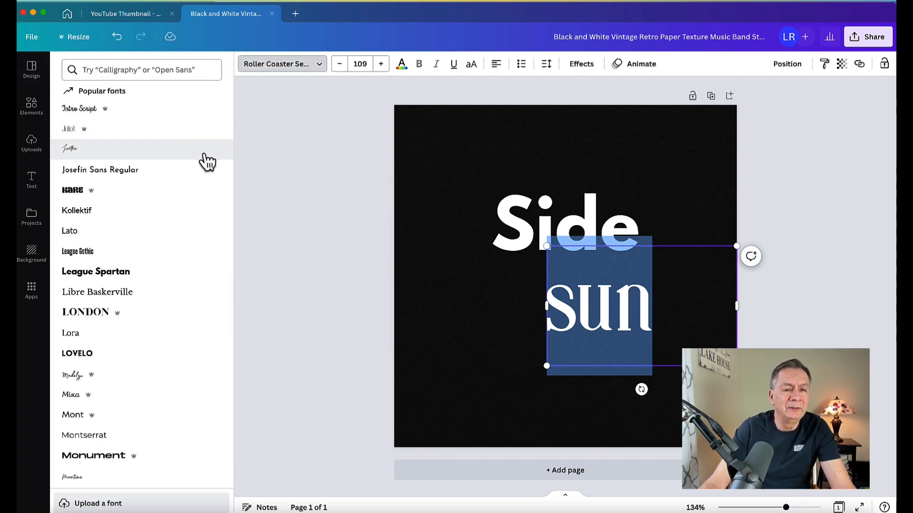
pyautogui.click(119, 276)
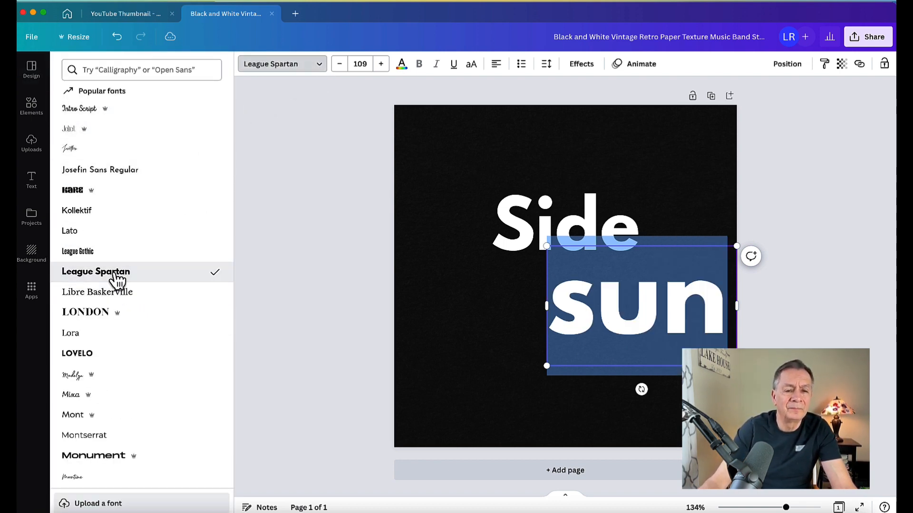
# Set 'sun' to font size 72.
pyautogui.click(515, 242)
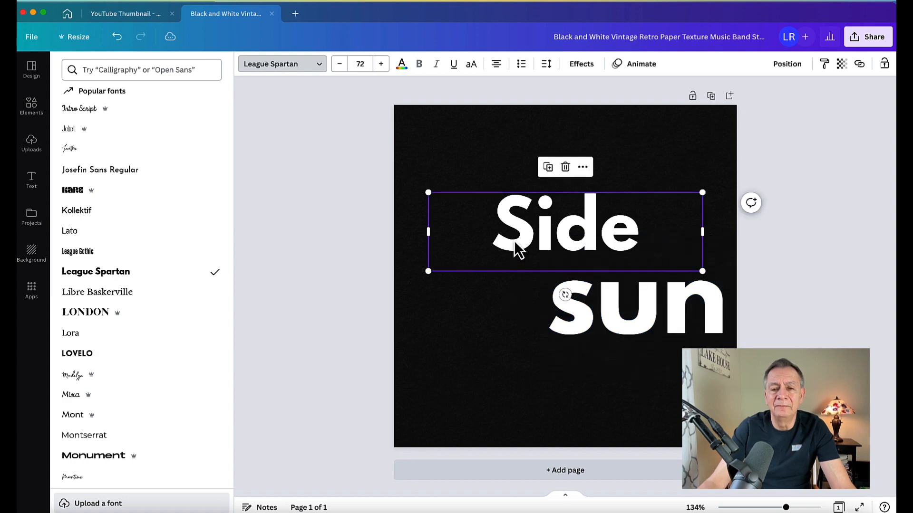
pyautogui.click(615, 320)
pyautogui.click(613, 310)
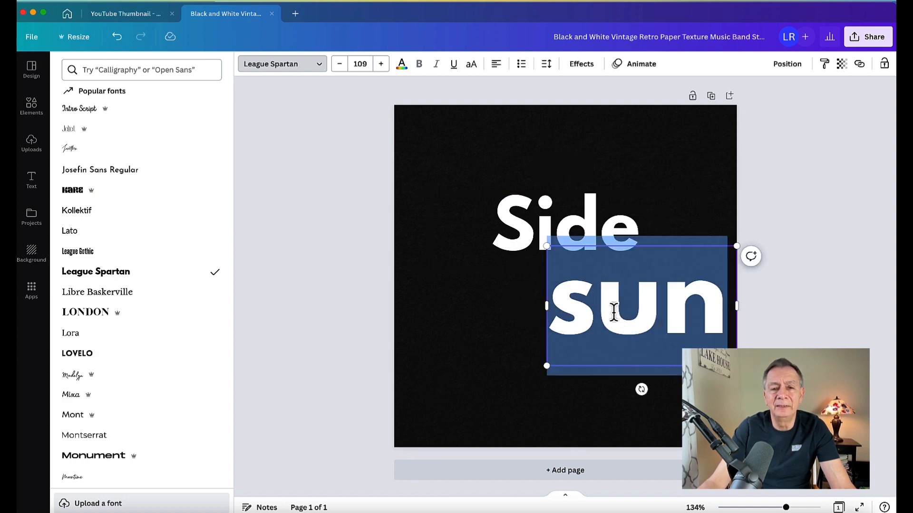
pyautogui.click(364, 65)
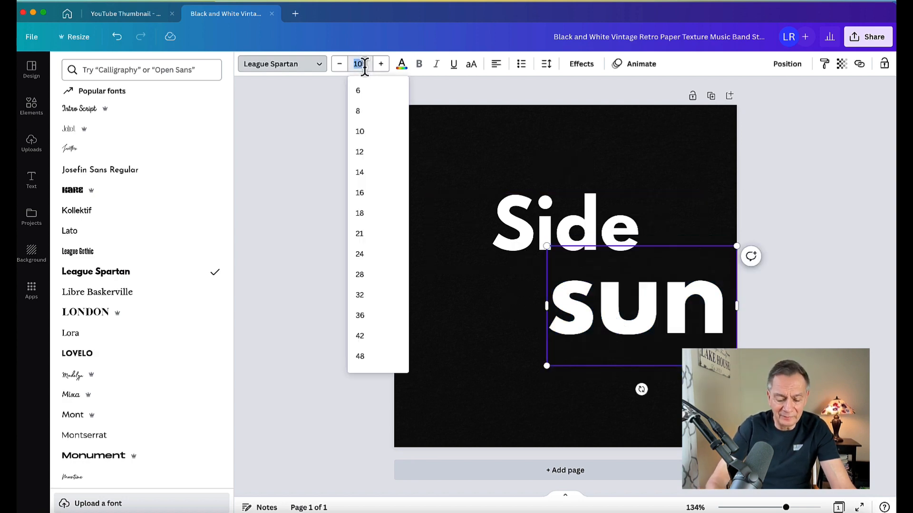
pyautogui.write('72')
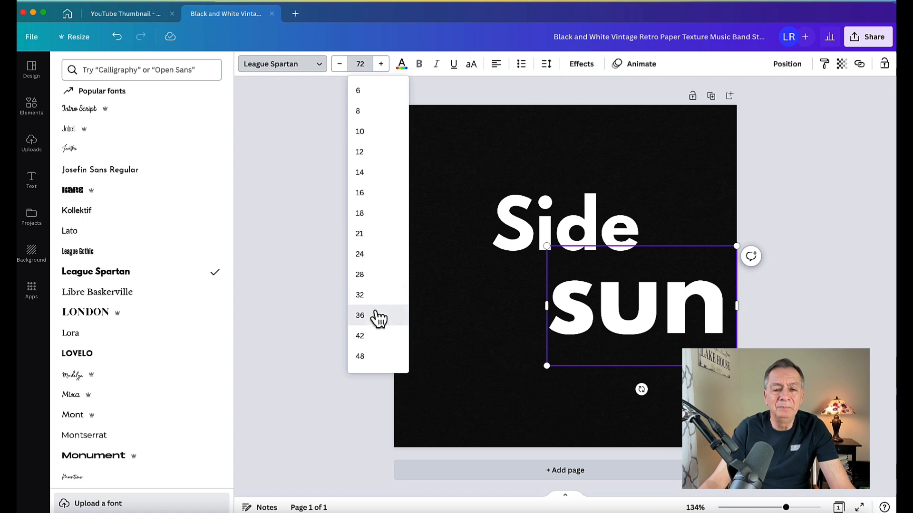
pyautogui.click(488, 307)
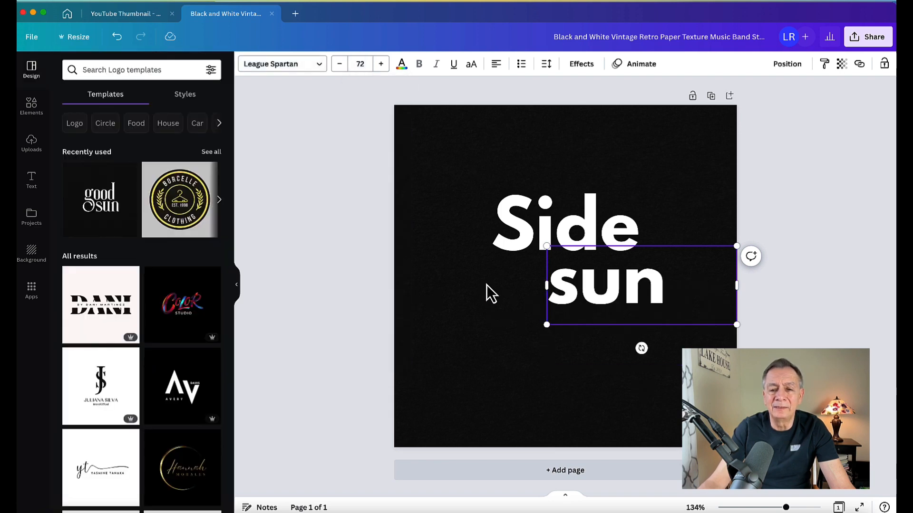
# Retype the lower word as 'Sun'.
pyautogui.doubleClick(603, 286)
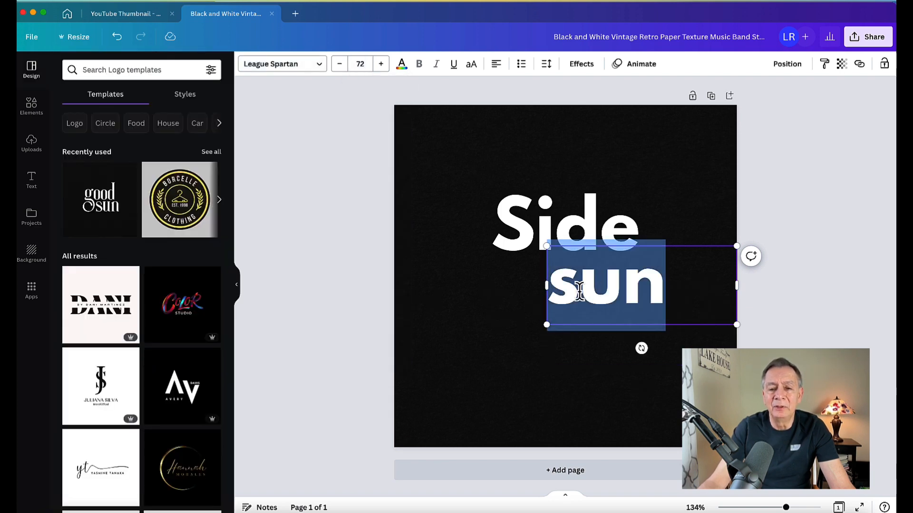
pyautogui.moveTo(579, 291); pyautogui.dragTo(581, 291)
pyautogui.press('BackSpace')
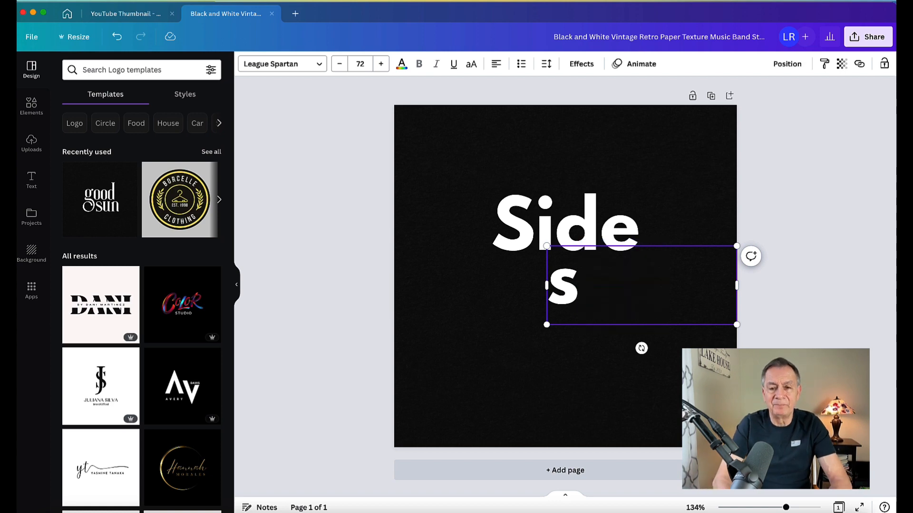
pyautogui.write('S')
pyautogui.press('BackSpace')
pyautogui.press('BackSpace')
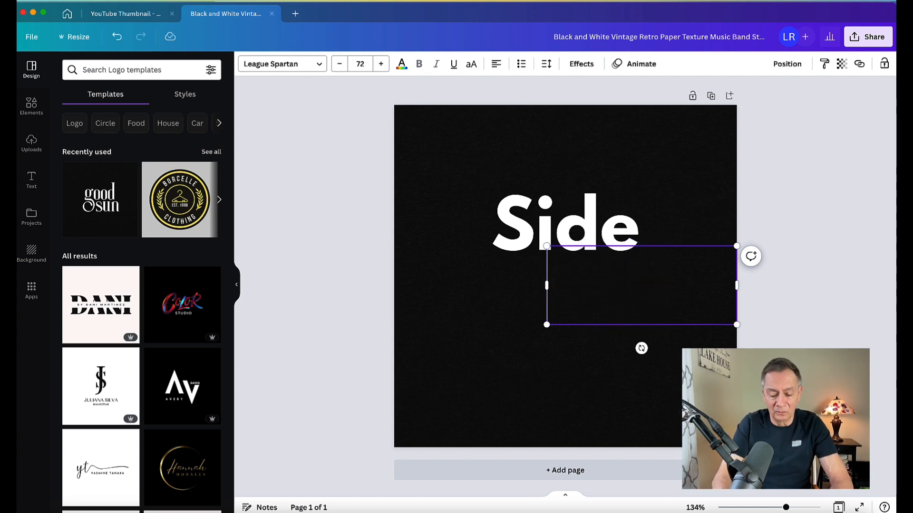
pyautogui.write('Sun')
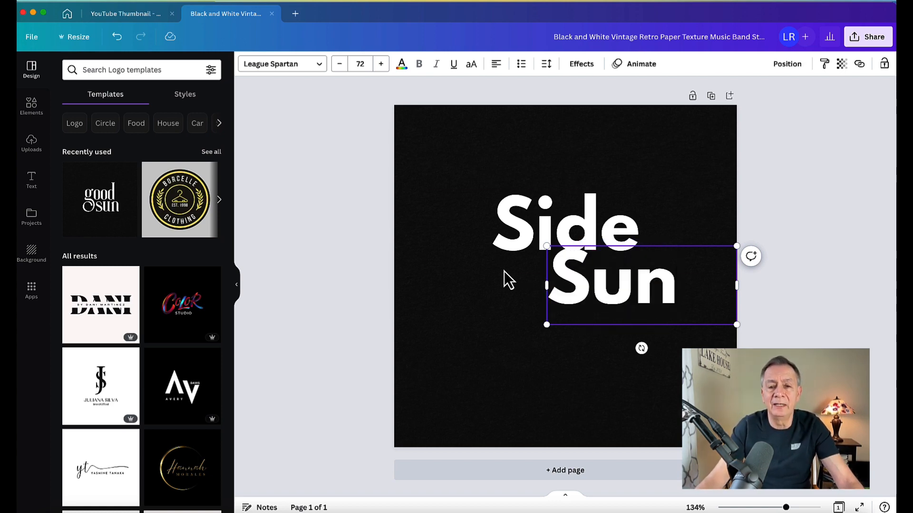
# Move 'Sun' left so it sits just under 'Side'.
pyautogui.click(490, 176)
pyautogui.click(626, 280)
pyautogui.moveTo(627, 280); pyautogui.dragTo(602, 285)
# Replace 'Side' with the designer's first name.
pyautogui.click(572, 235)
pyautogui.doubleClick(572, 233)
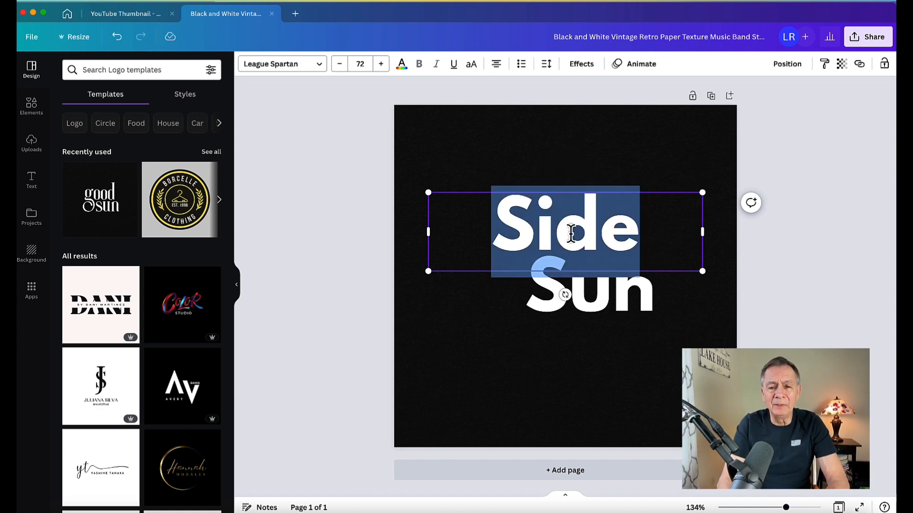
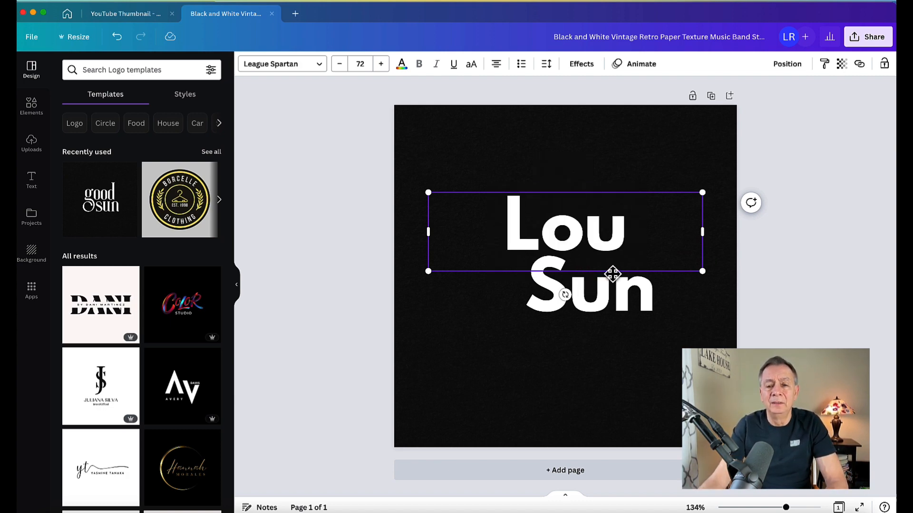
# Replace 'Sun' with the designer's surname.
pyautogui.click(609, 295)
pyautogui.doubleClick(609, 293)
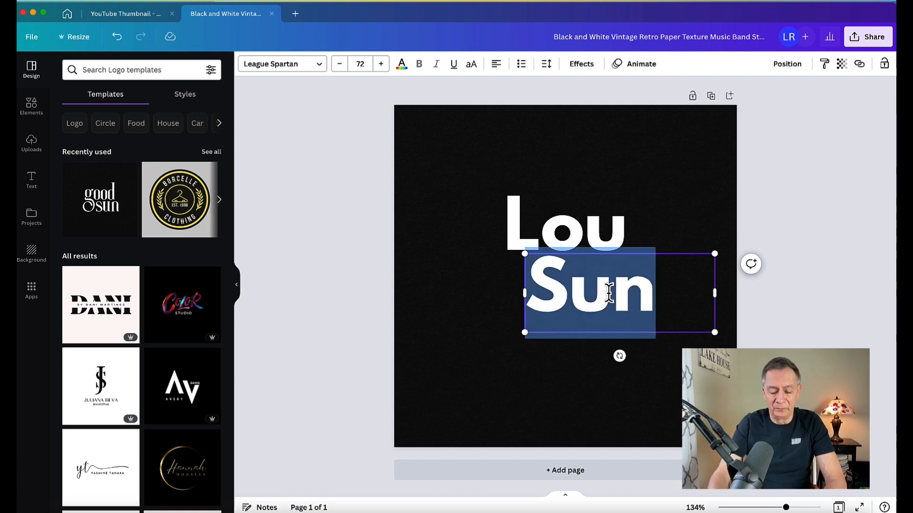
pyautogui.write('j')
pyautogui.press('BackSpace')
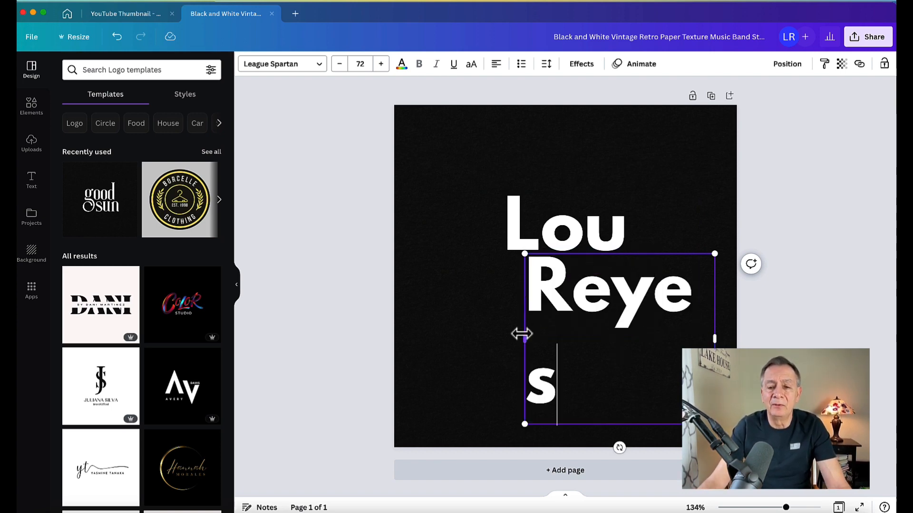
# Widen the surname text box to 370 so the surname fits on one line.
pyautogui.click(503, 335)
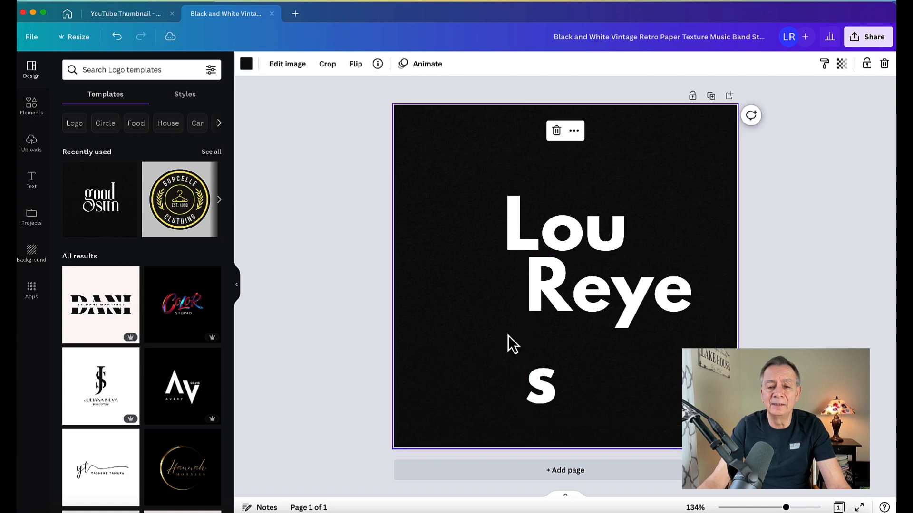
pyautogui.click(537, 338)
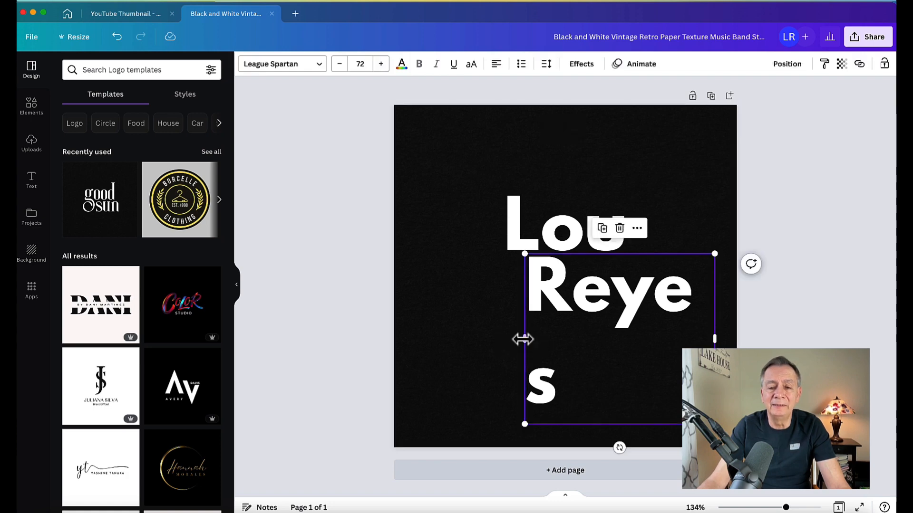
pyautogui.moveTo(525, 341); pyautogui.dragTo(459, 337)
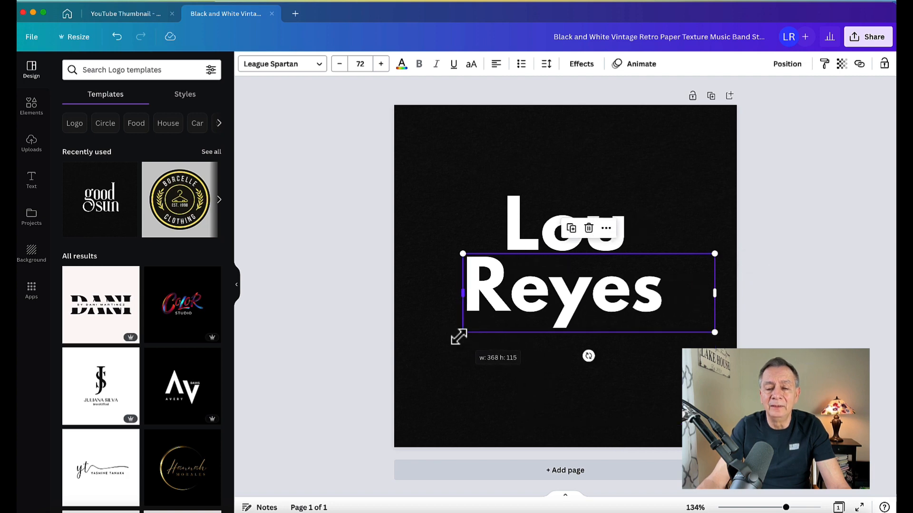
pyautogui.click(575, 169)
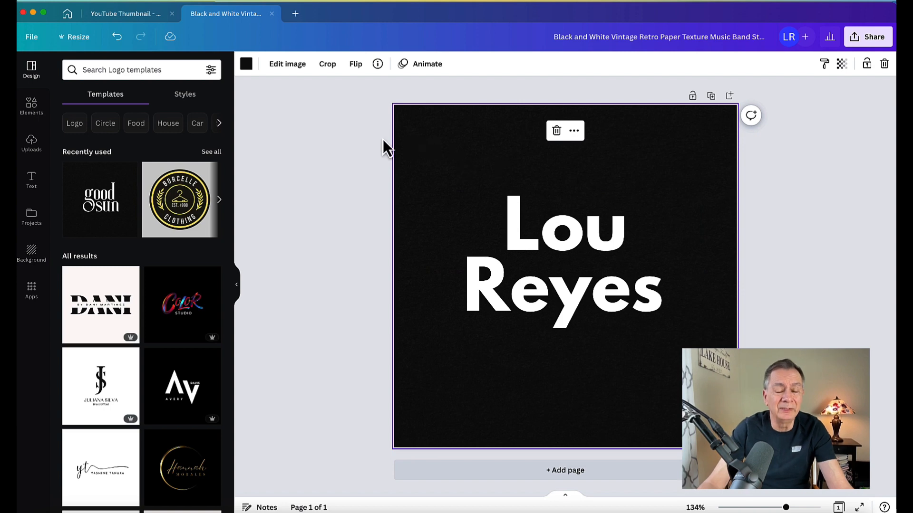
# Change the first name back to 'Side' and the surname to 'Hustle'.
pyautogui.click(567, 233)
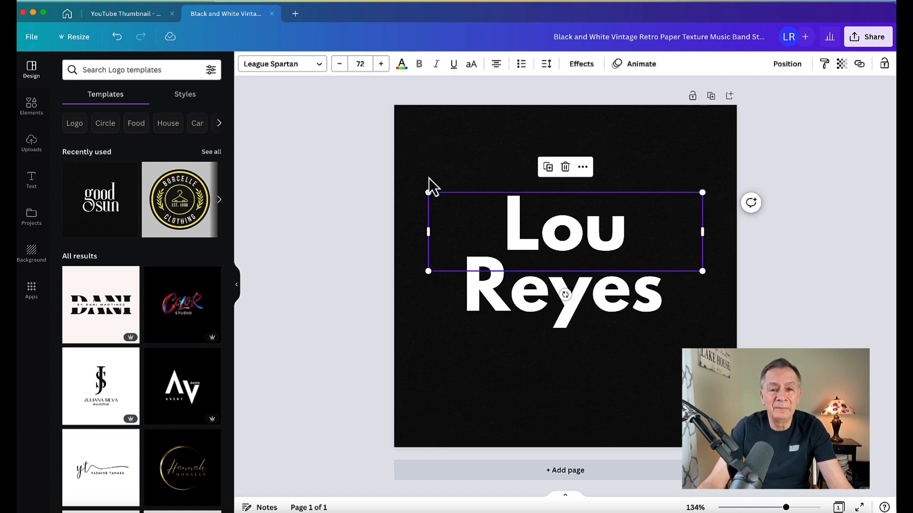
pyautogui.click(349, 161)
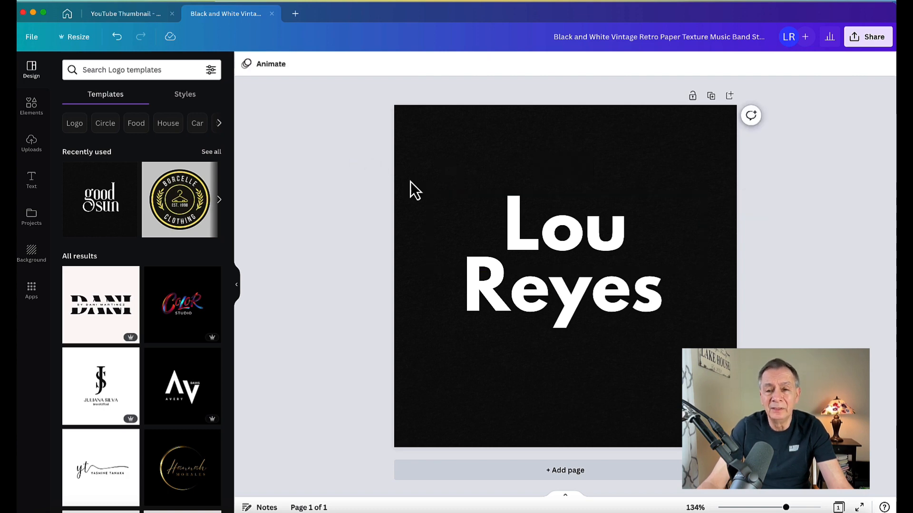
pyautogui.click(571, 243)
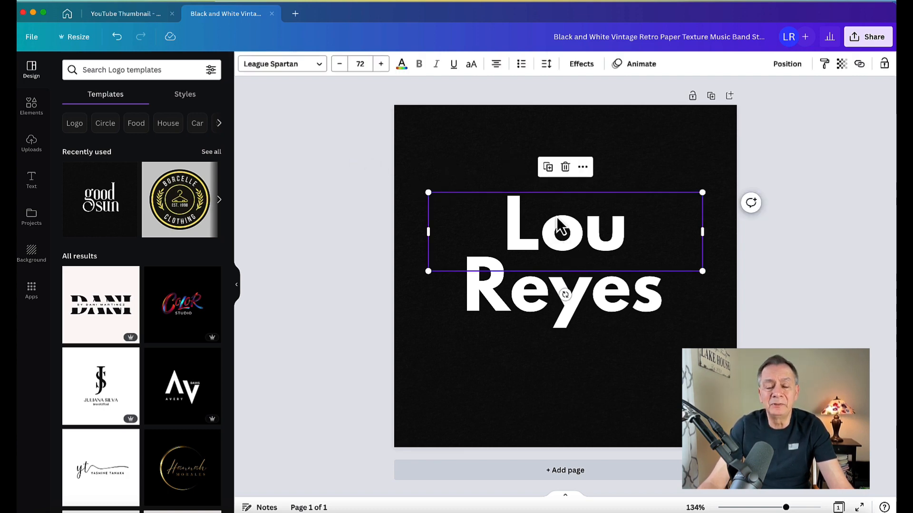
pyautogui.doubleClick(583, 222)
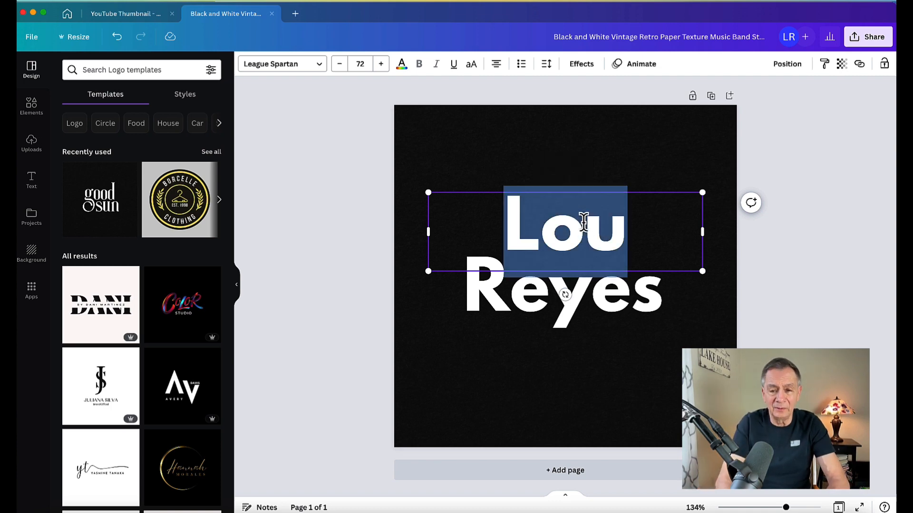
pyautogui.write('Side')
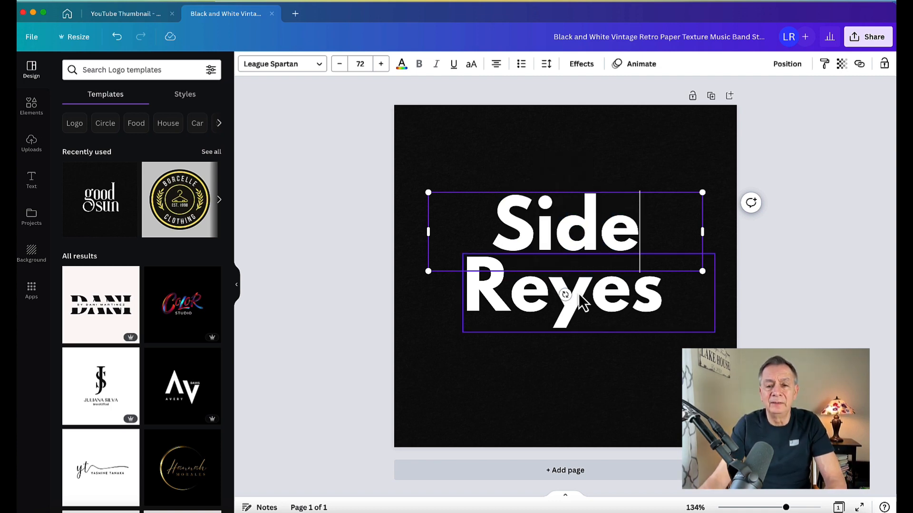
pyautogui.click(579, 294)
pyautogui.doubleClick(578, 292)
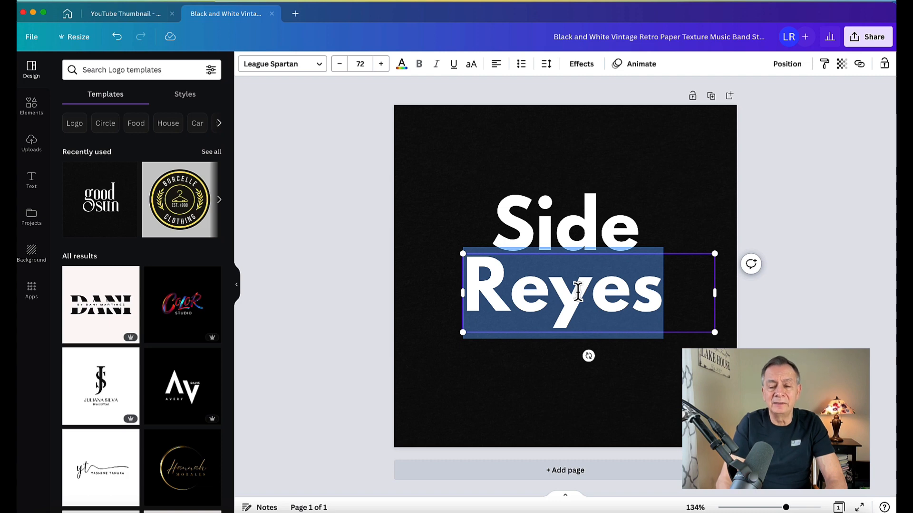
pyautogui.write('Hustle')
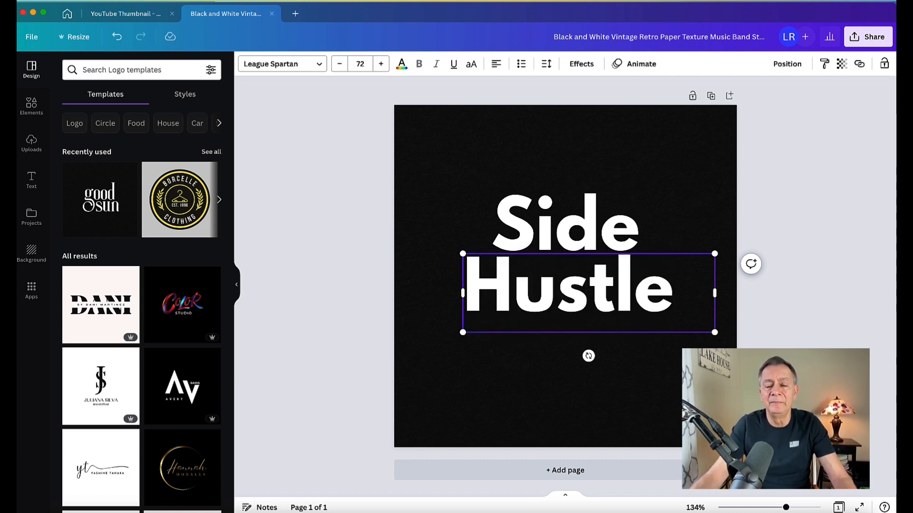
# Position 'Side' centered just above 'Hustle'.
pyautogui.click(478, 156)
pyautogui.click(565, 234)
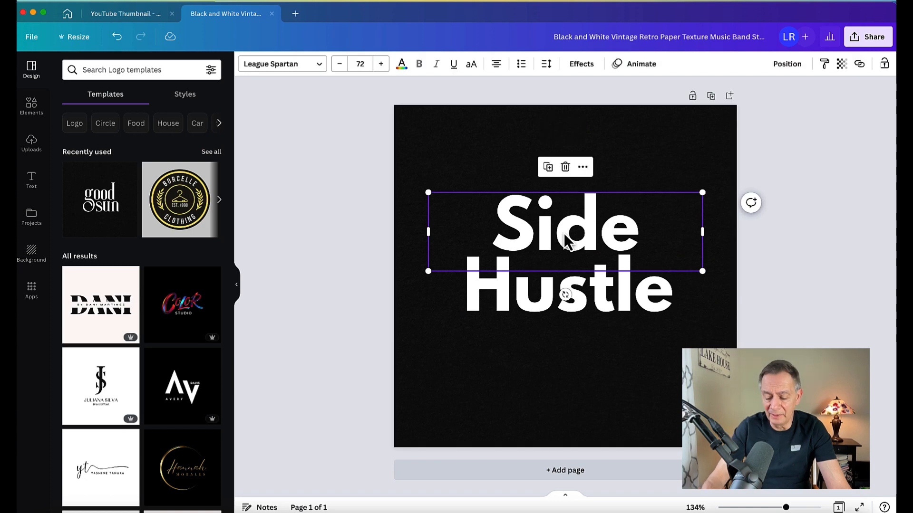
pyautogui.press('Up')
pyautogui.press('Up')
pyautogui.press('Up')
pyautogui.press('Up')
pyautogui.press('Up')
pyautogui.press('Up')
pyautogui.press('Up')
pyautogui.press('Up')
pyautogui.press('Up')
pyautogui.press('Up')
pyautogui.press('Up')
pyautogui.press('Up')
pyautogui.press('Up')
pyautogui.press('Up')
pyautogui.press('Up')
pyautogui.press('Up')
pyautogui.press('Up')
pyautogui.press('Up')
pyautogui.press('Up')
pyautogui.press('Up')
pyautogui.press('Up')
pyautogui.click(552, 216)
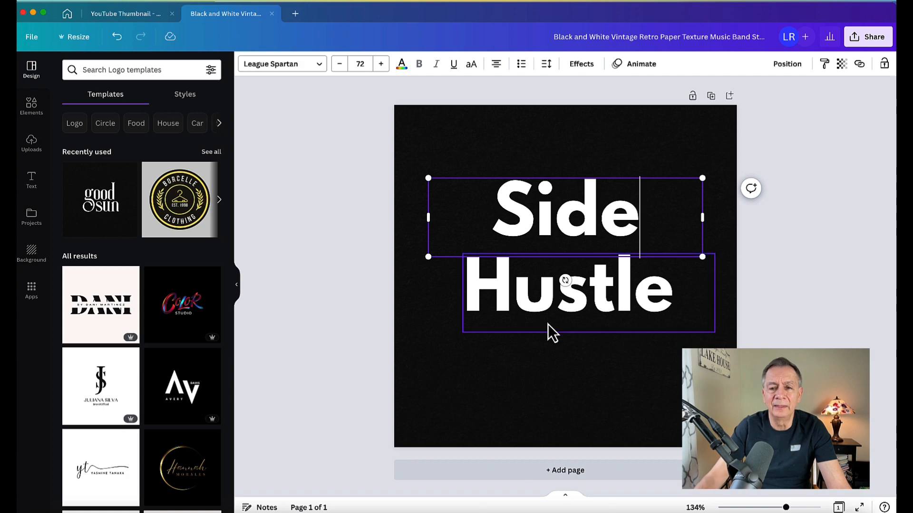
pyautogui.click(519, 163)
pyautogui.click(557, 219)
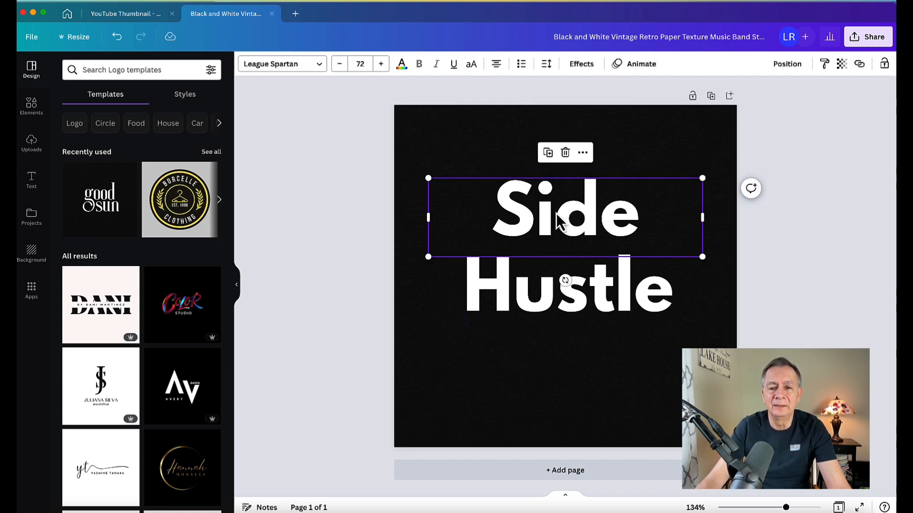
pyautogui.moveTo(556, 214)
pyautogui.mouseDown()
pyautogui.moveTo(557, 234)
pyautogui.moveTo(557, 217)
pyautogui.mouseUp()
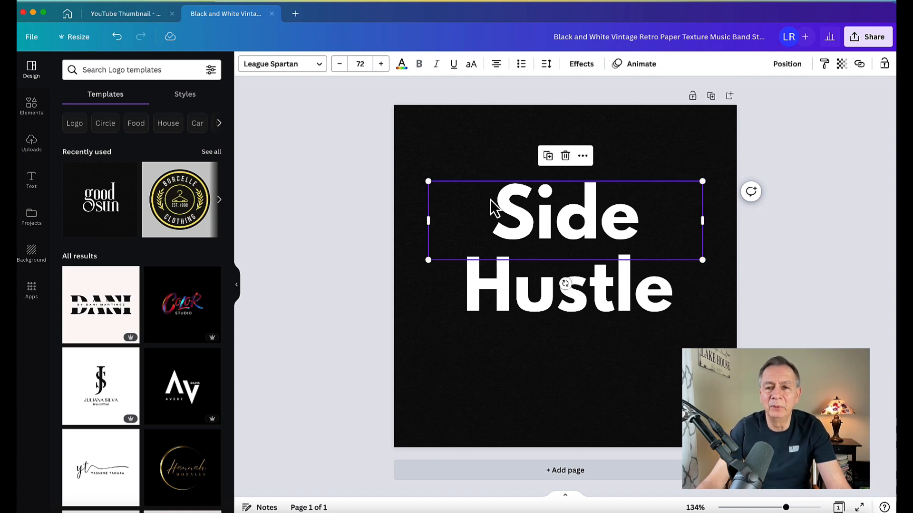
pyautogui.click(344, 133)
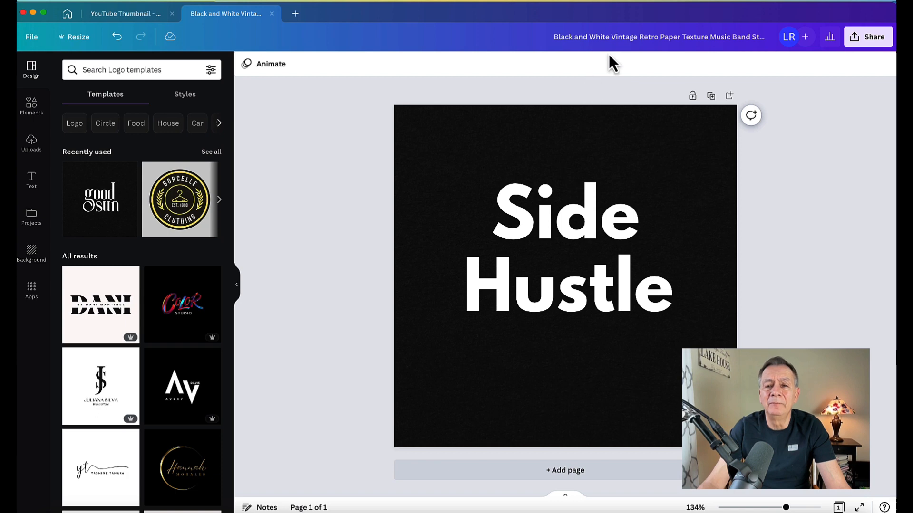
# Rename the design to 'Side Hustle logo'.
pyautogui.click(613, 36)
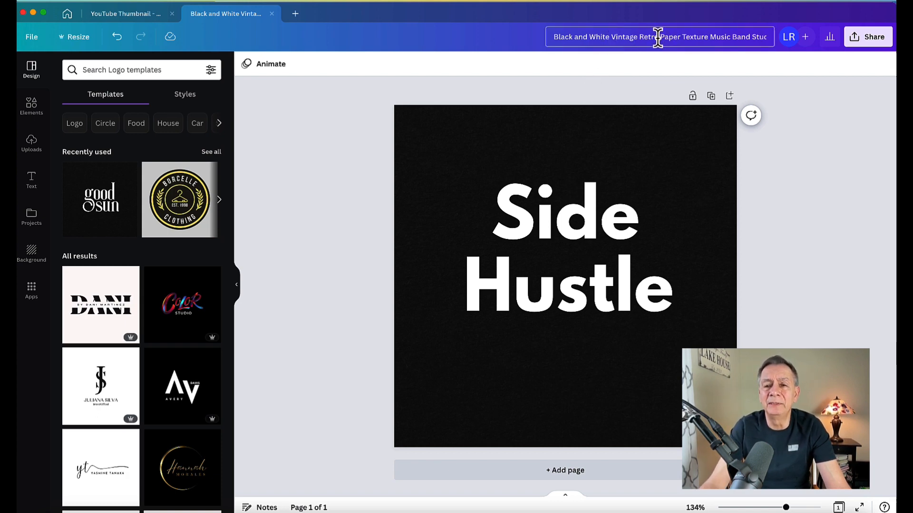
pyautogui.press('super+a')
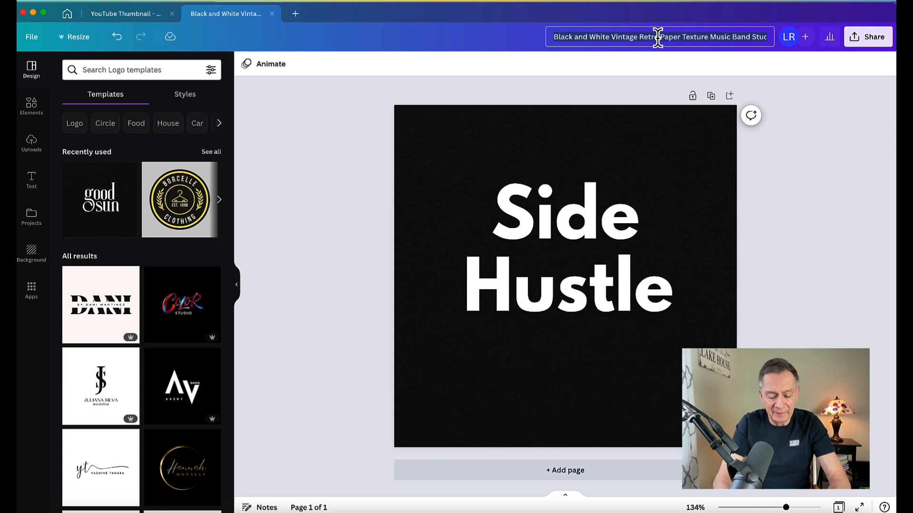
pyautogui.write('Side')
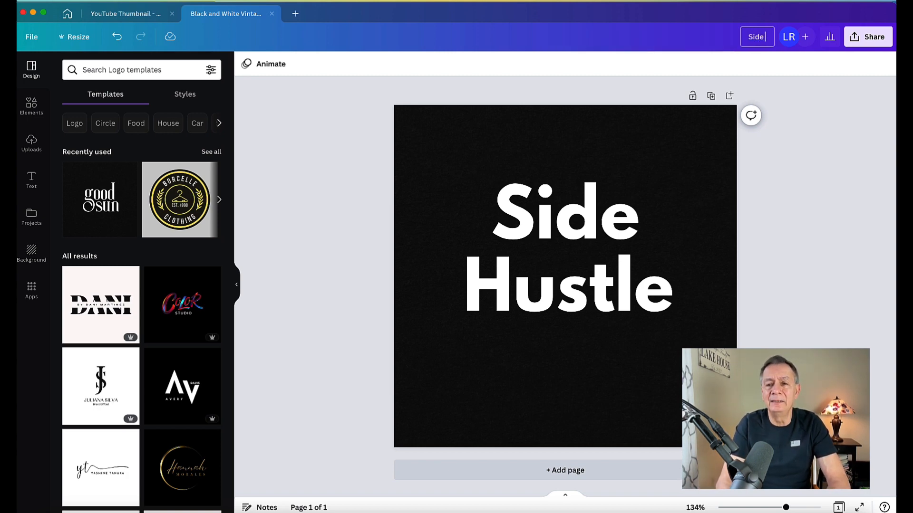
pyautogui.write(' Hustle logo')
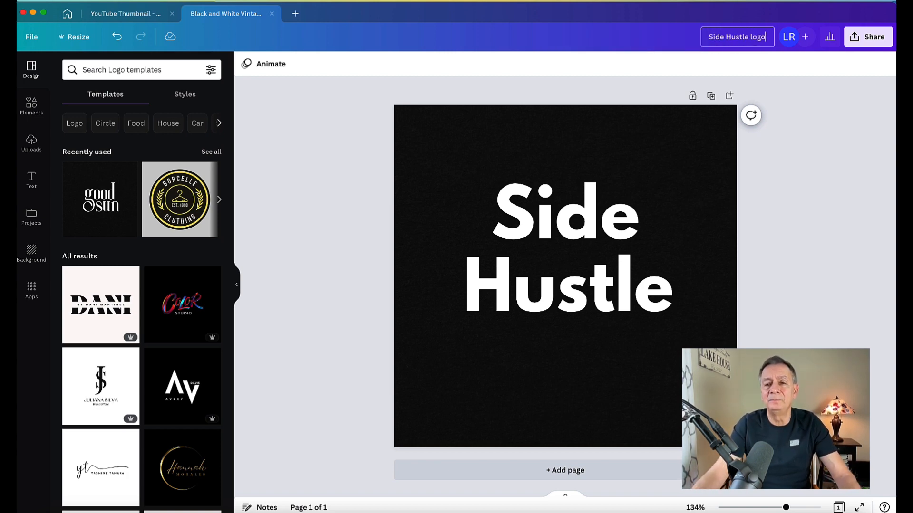
pyautogui.click(316, 119)
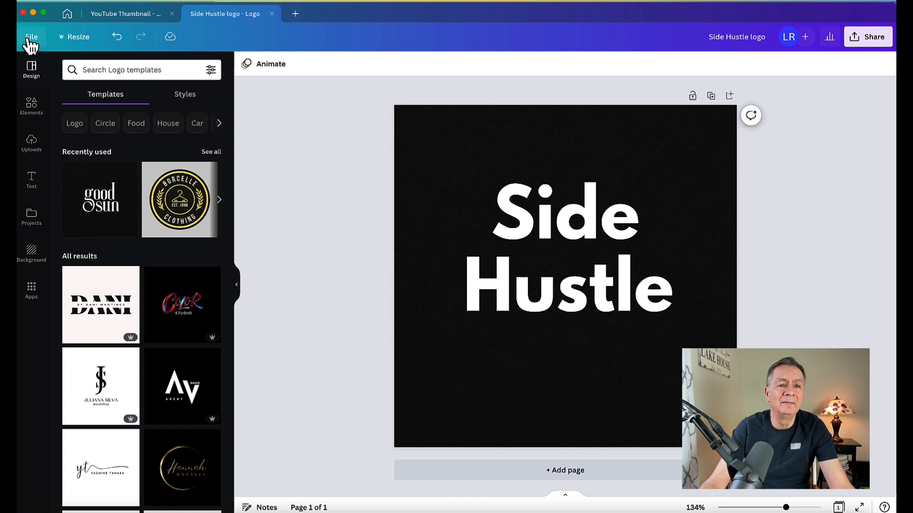
# Download the design as a PNG and save it to the computer.
pyautogui.click(32, 38)
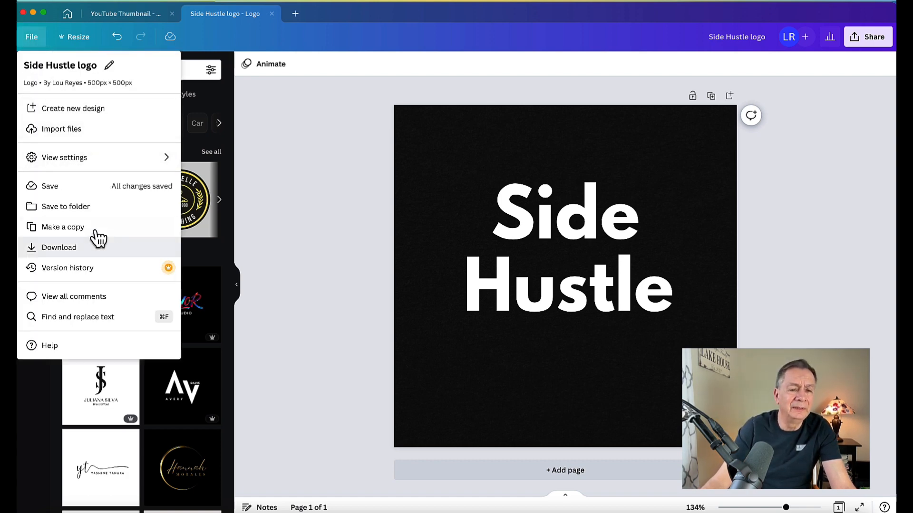
pyautogui.click(73, 251)
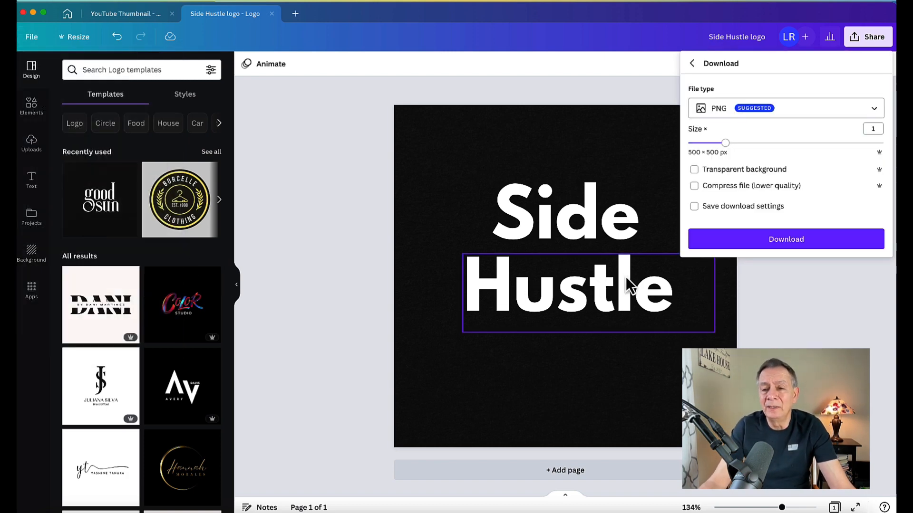
pyautogui.click(797, 245)
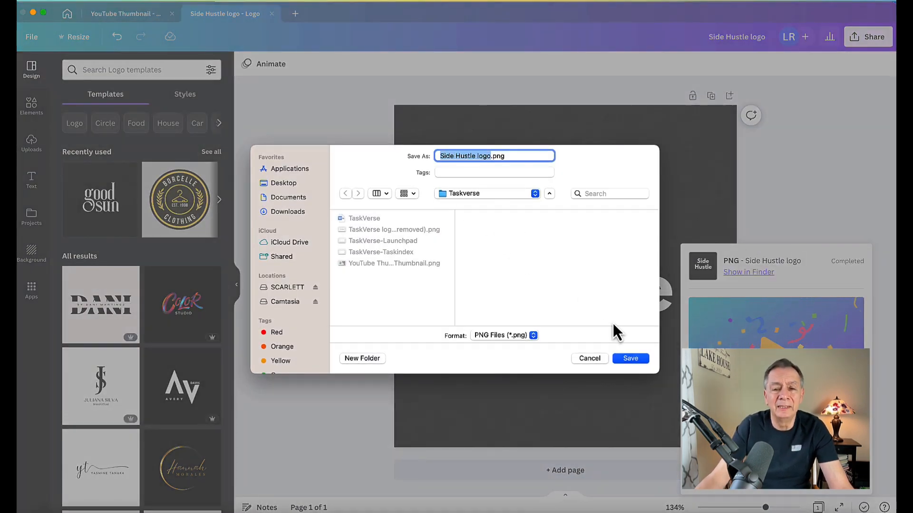
pyautogui.click(592, 361)
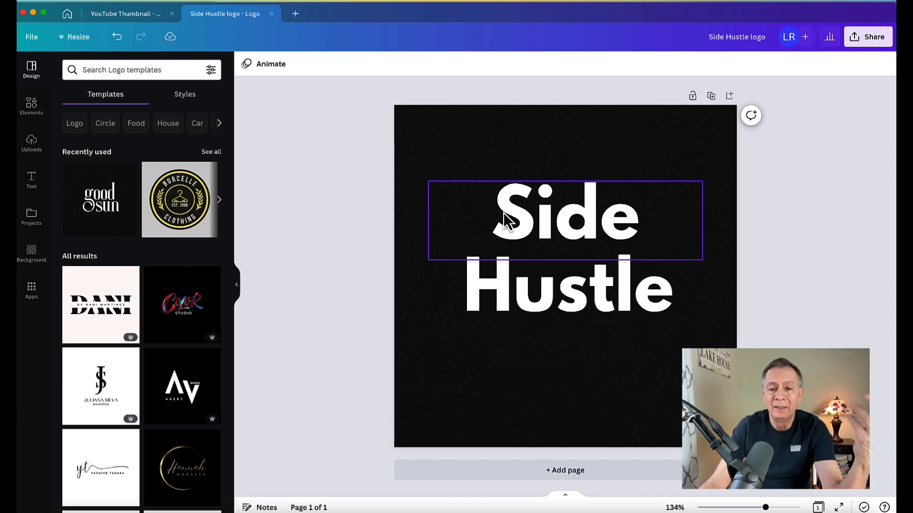
# Color 'Side' with the blue swatch after trying yellow and red.
pyautogui.click(541, 218)
pyautogui.doubleClick(540, 216)
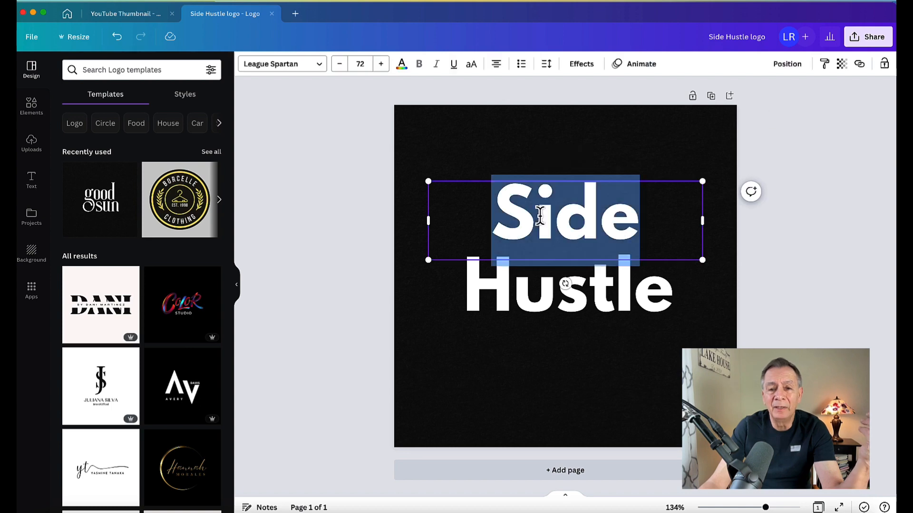
pyautogui.click(402, 69)
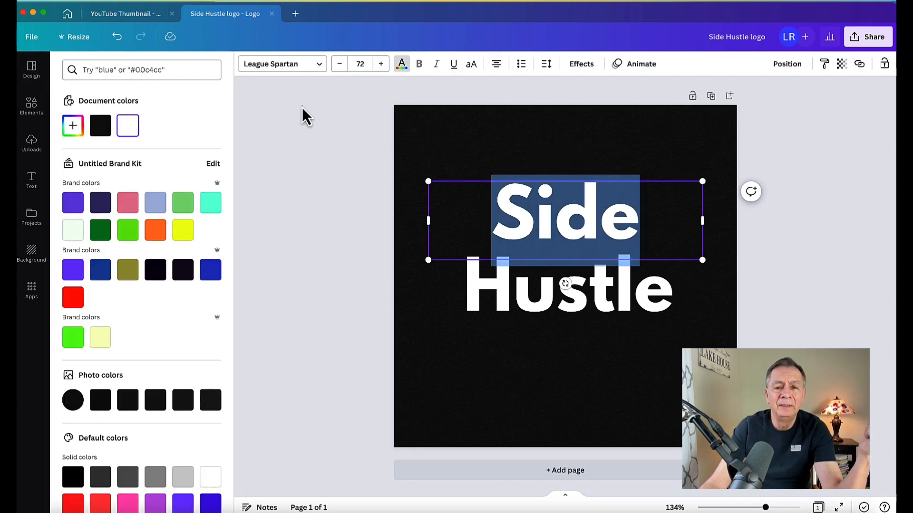
pyautogui.click(402, 64)
pyautogui.click(383, 95)
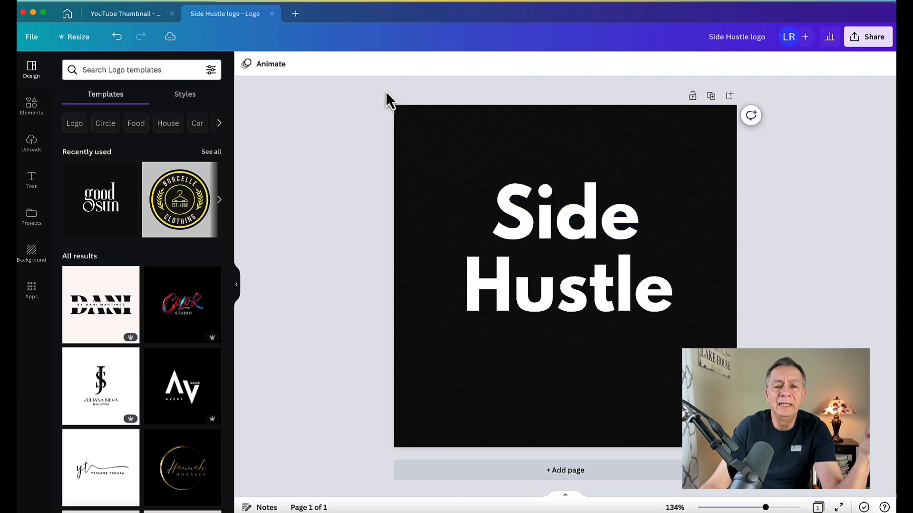
pyautogui.click(530, 209)
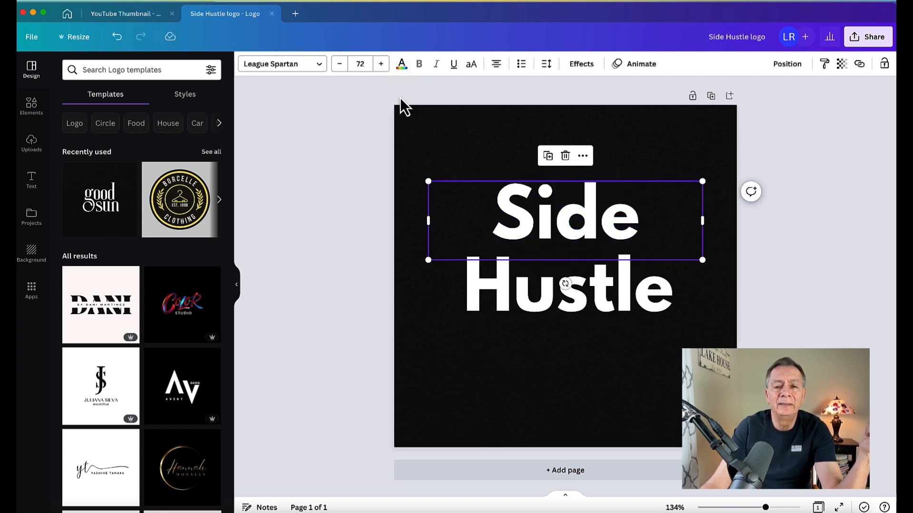
pyautogui.click(402, 65)
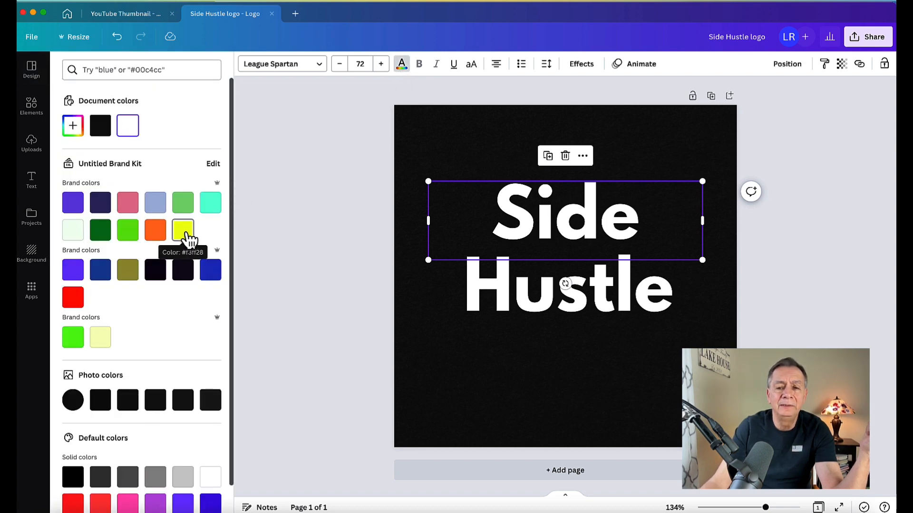
pyautogui.click(186, 233)
pyautogui.click(74, 299)
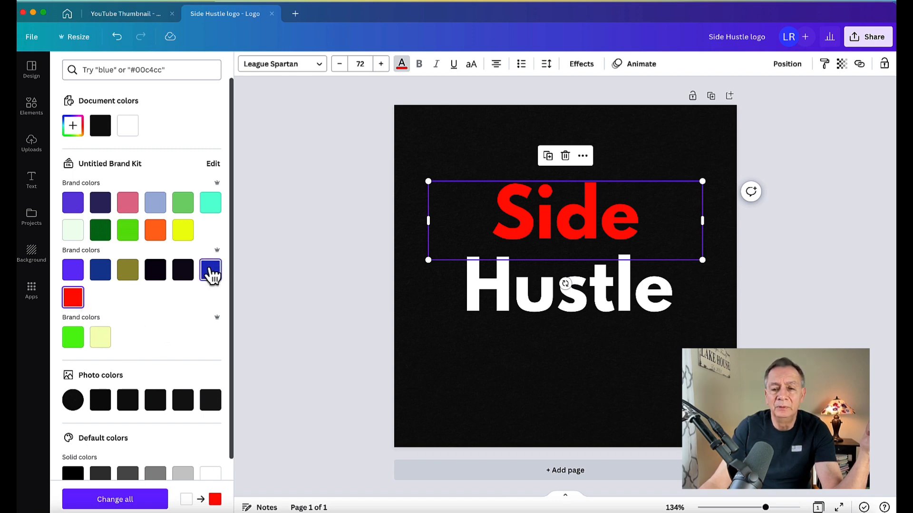
pyautogui.click(211, 270)
pyautogui.click(299, 197)
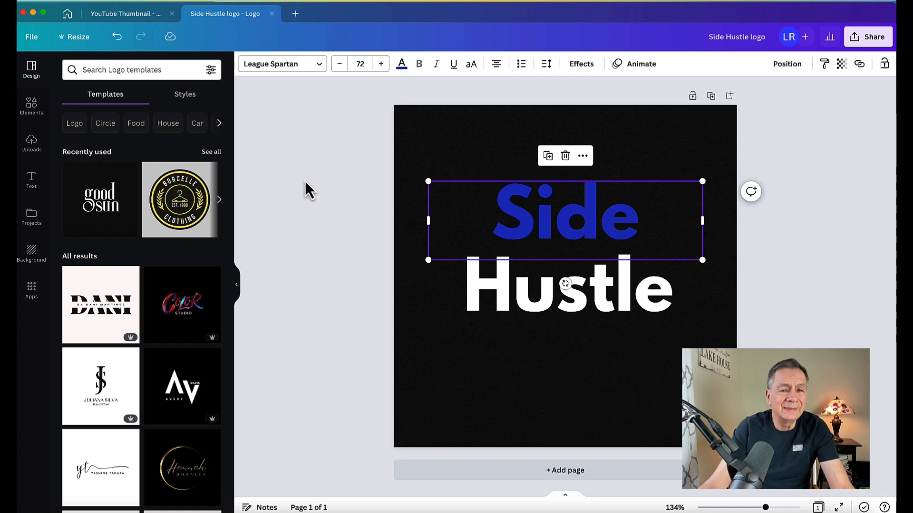
pyautogui.click(184, 203)
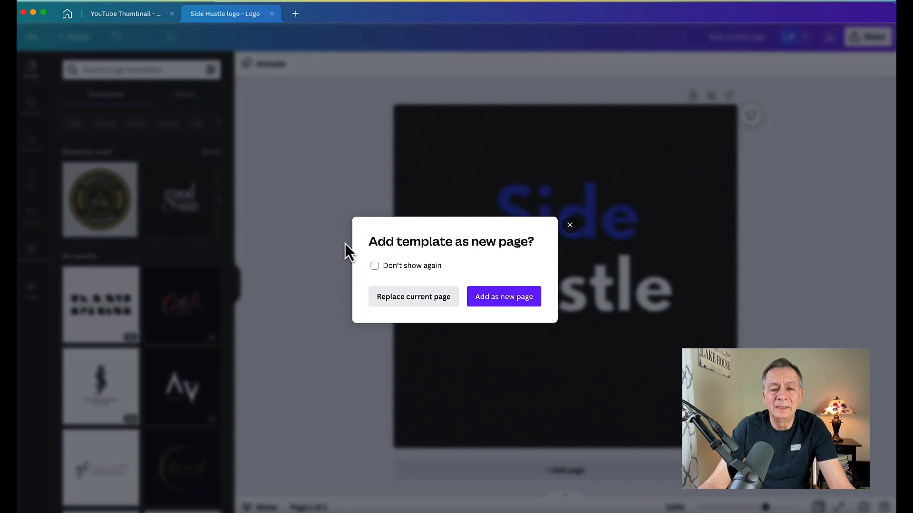
pyautogui.click(276, 197)
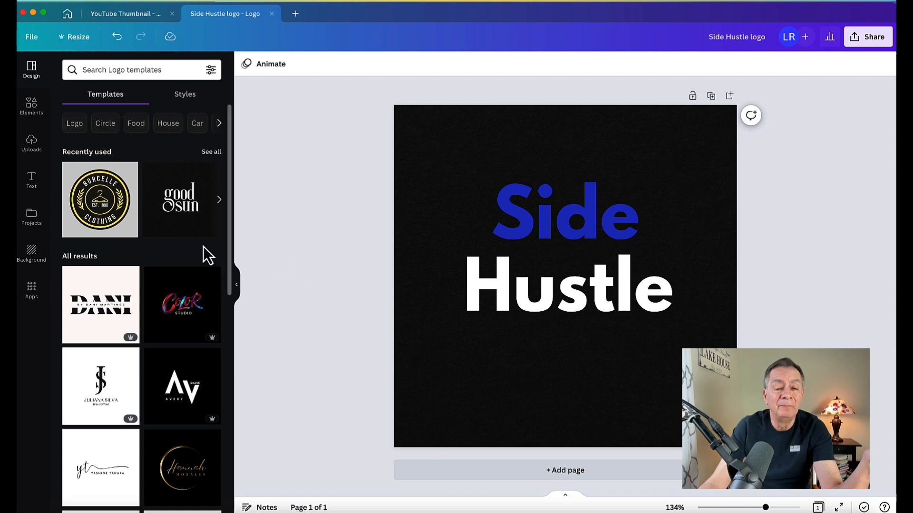
pyautogui.click(98, 199)
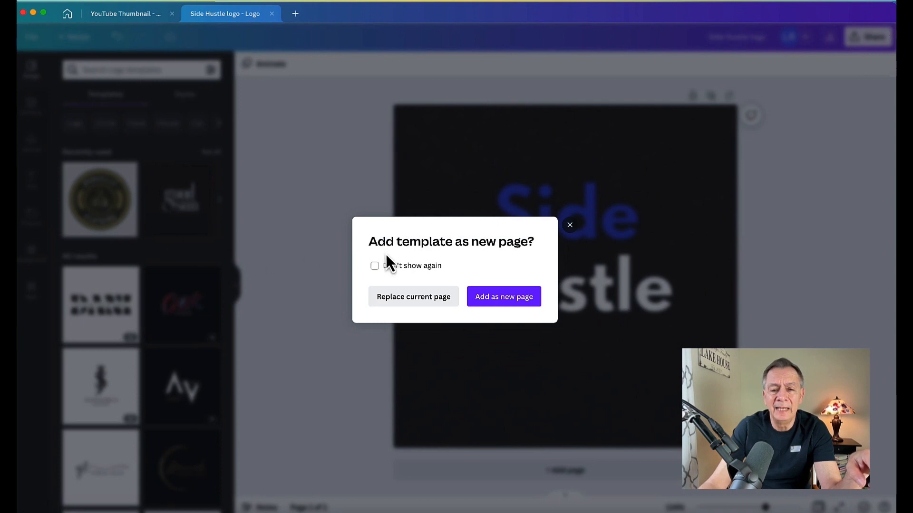
pyautogui.click(417, 300)
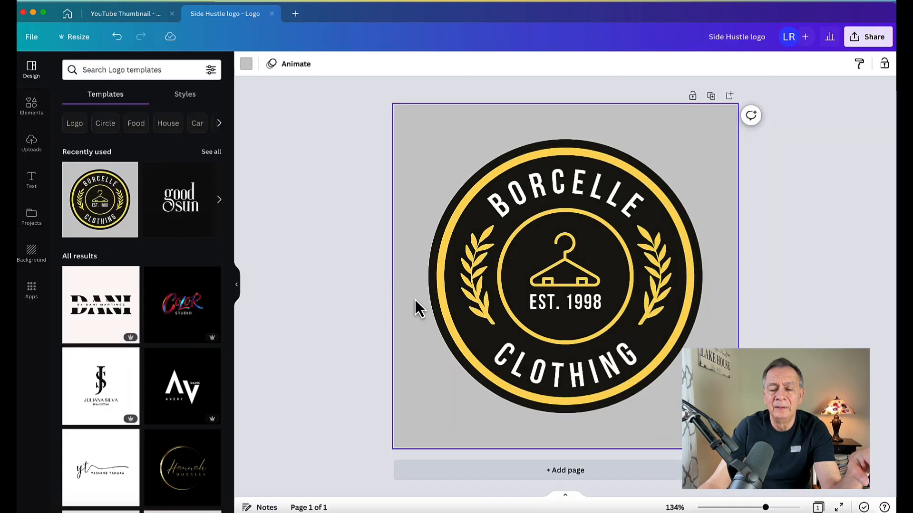
pyautogui.click(322, 248)
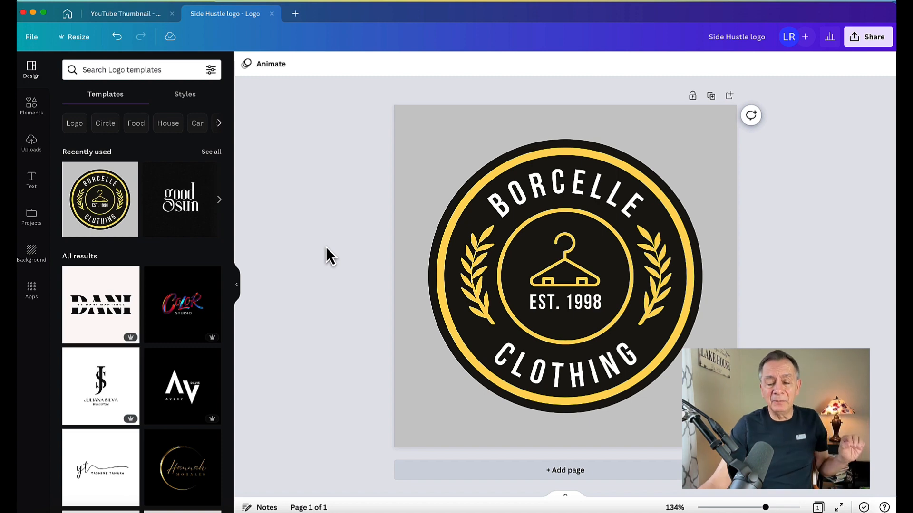
# Change the curved BORCELLE text to SIDE and CLOTHING to HUSTLE.
pyautogui.doubleClick(537, 194)
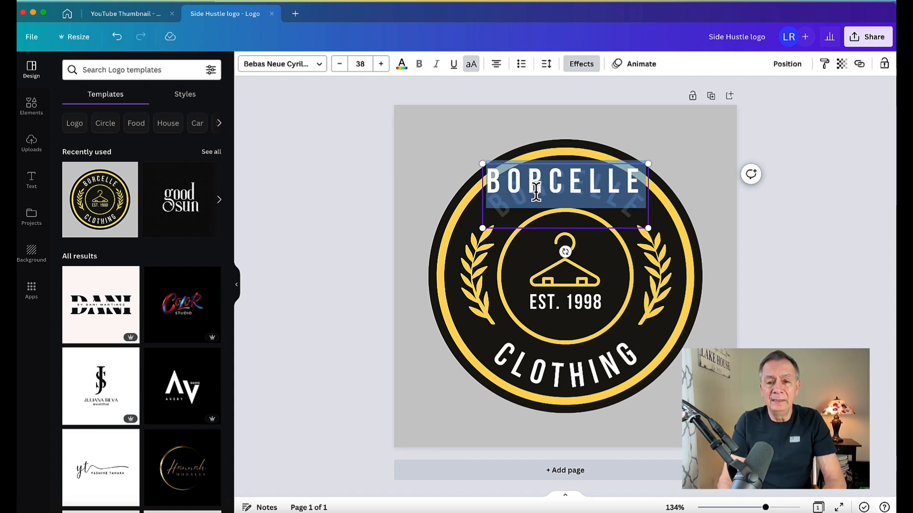
pyautogui.write('SIDE')
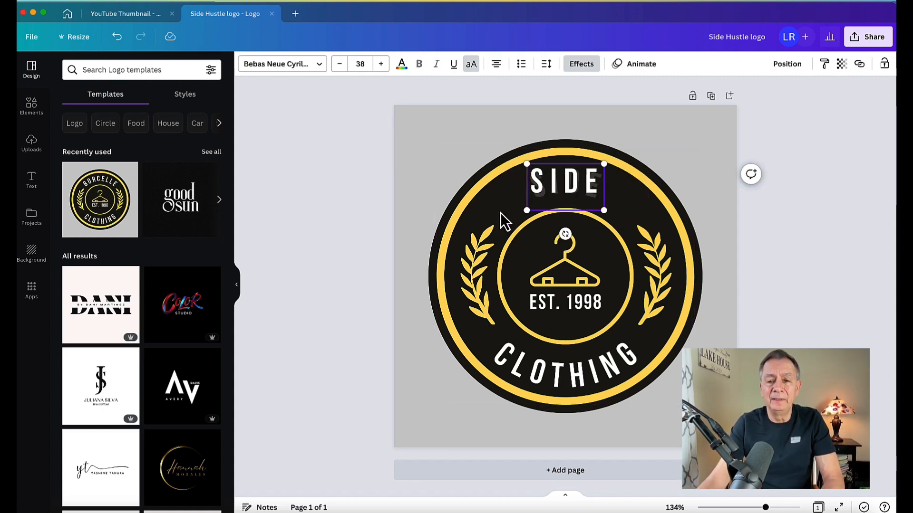
pyautogui.doubleClick(552, 363)
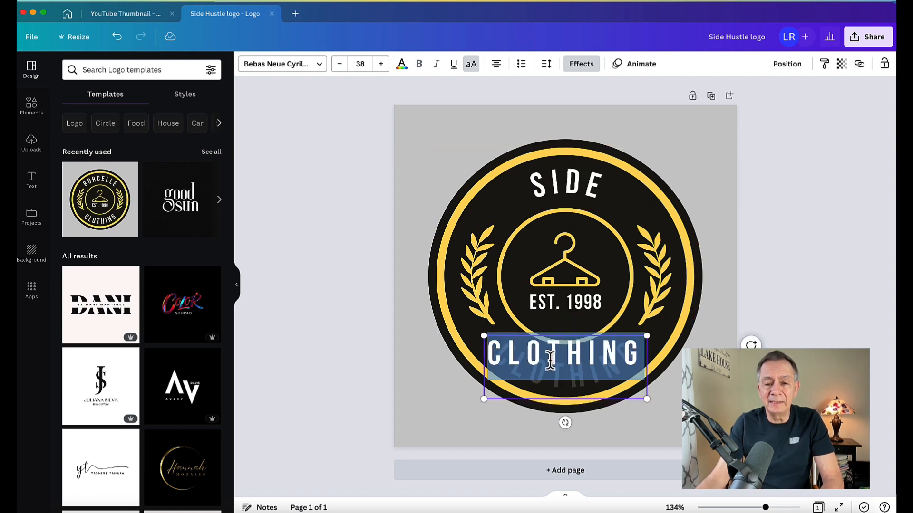
pyautogui.click(407, 335)
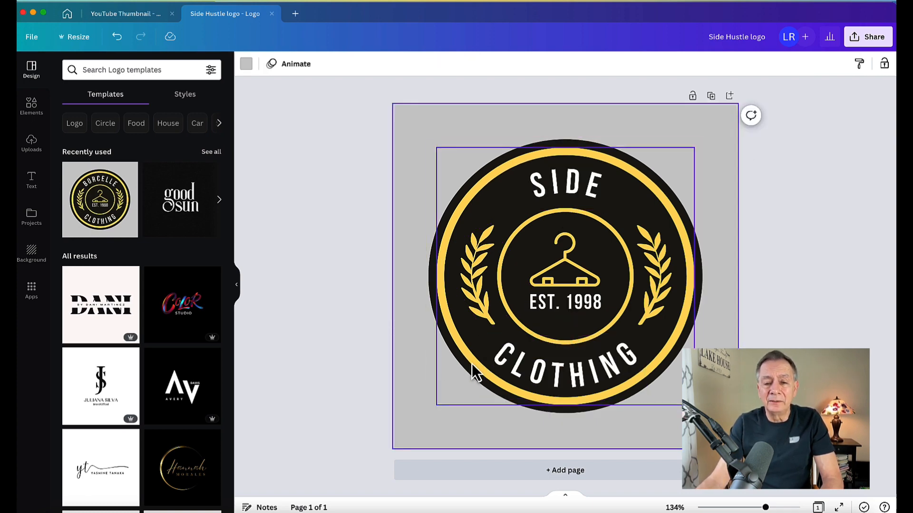
pyautogui.click(560, 380)
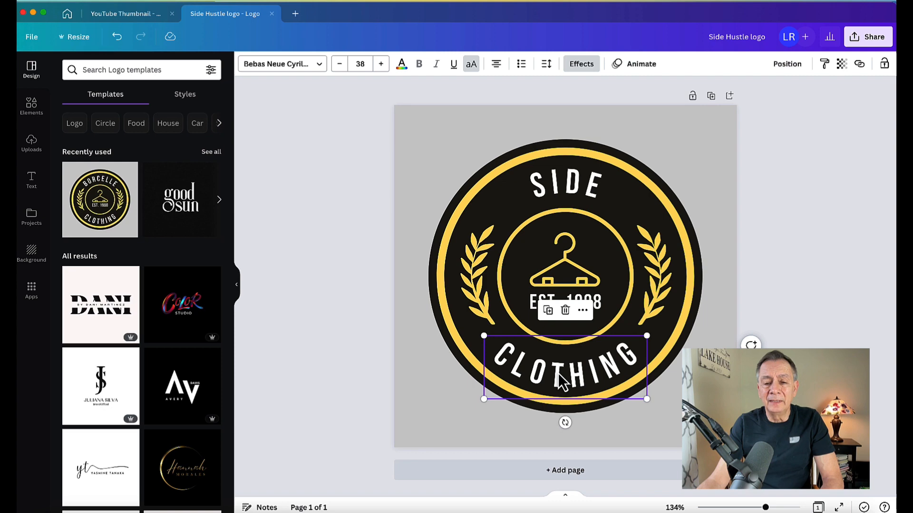
pyautogui.doubleClick(560, 377)
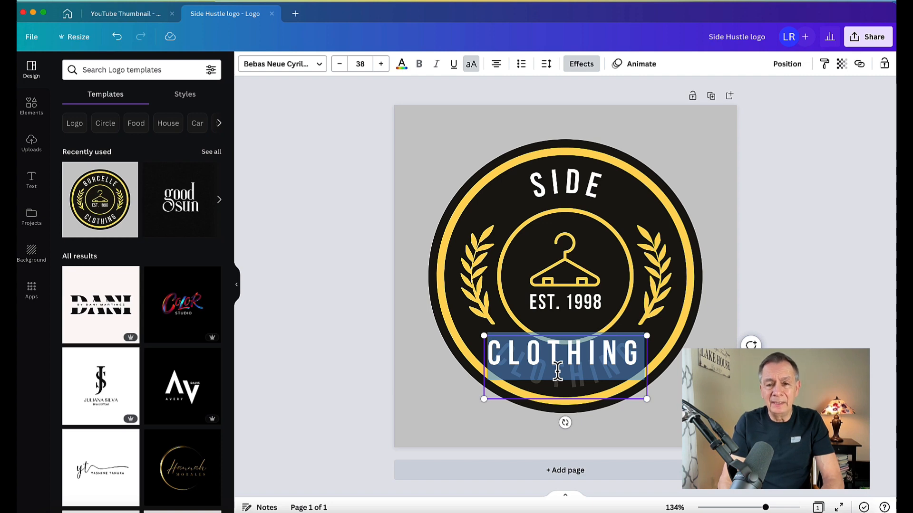
pyautogui.write('HUS')
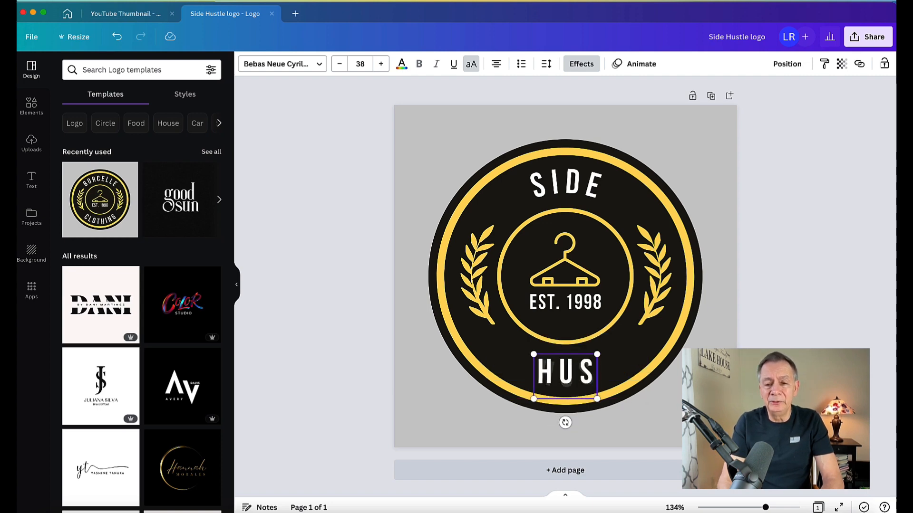
pyautogui.write('TLE')
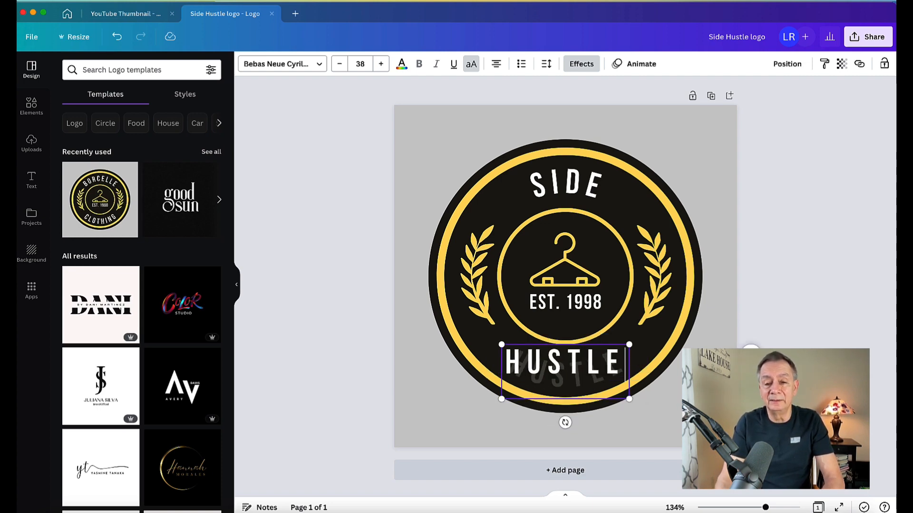
pyautogui.click(332, 299)
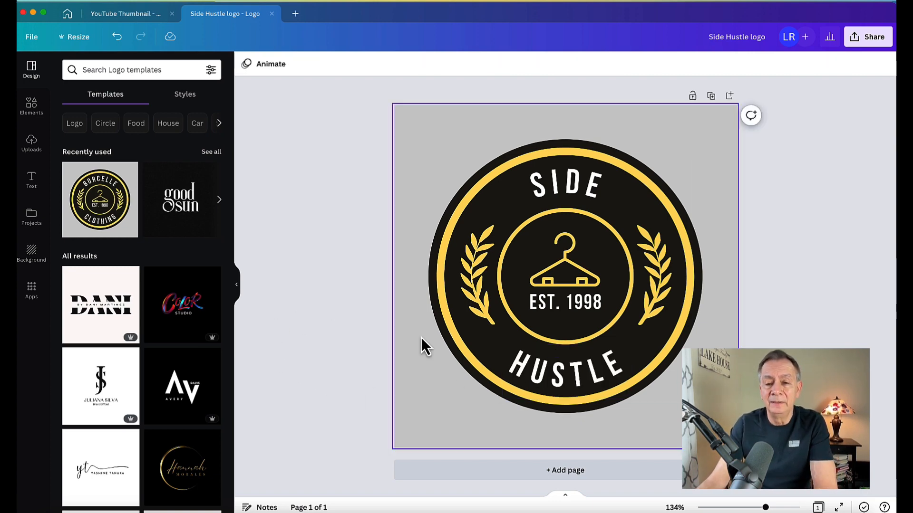
# Extend the bottom curved text from HUSTLE to HUSTLE RULES.
pyautogui.click(579, 386)
pyautogui.doubleClick(584, 374)
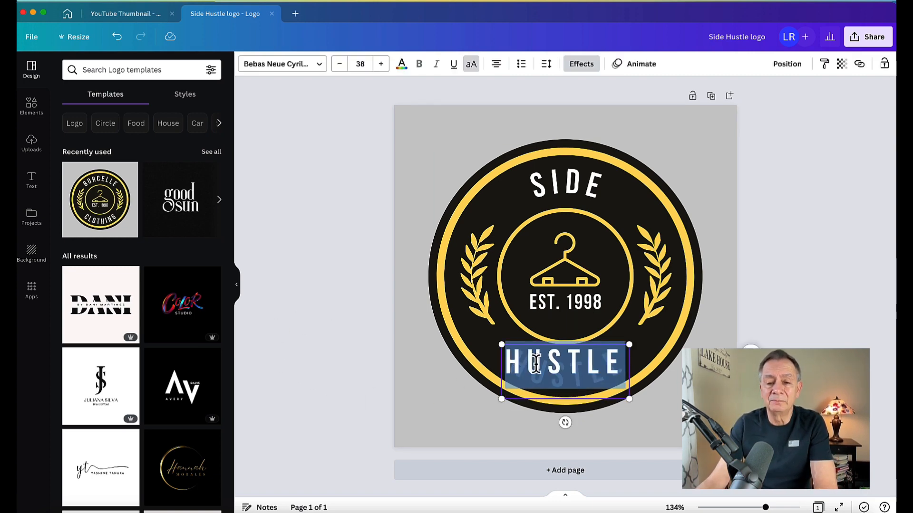
pyautogui.click(617, 364)
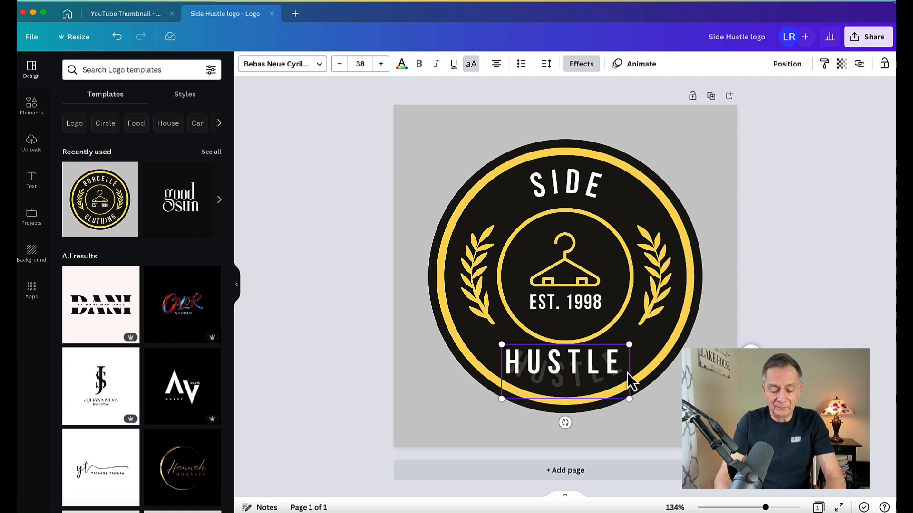
pyautogui.press('BackSpace')
pyautogui.write('E')
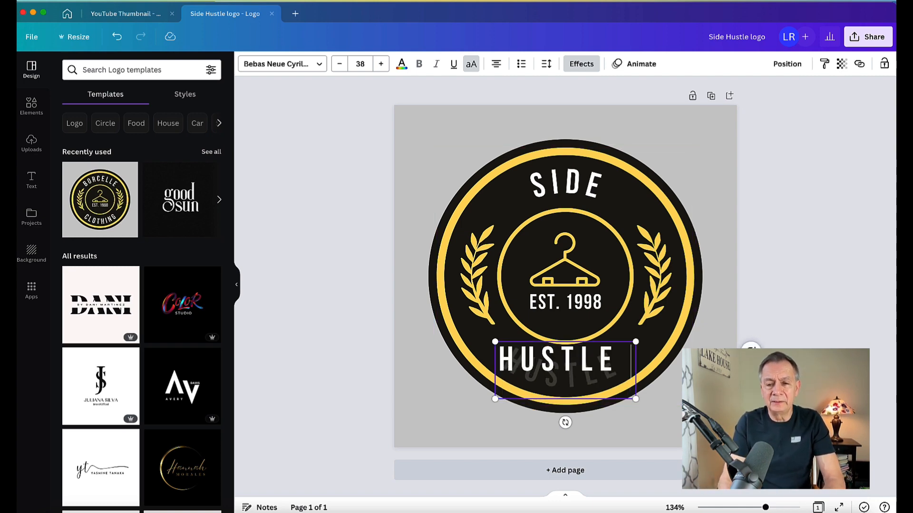
pyautogui.write(' RULES')
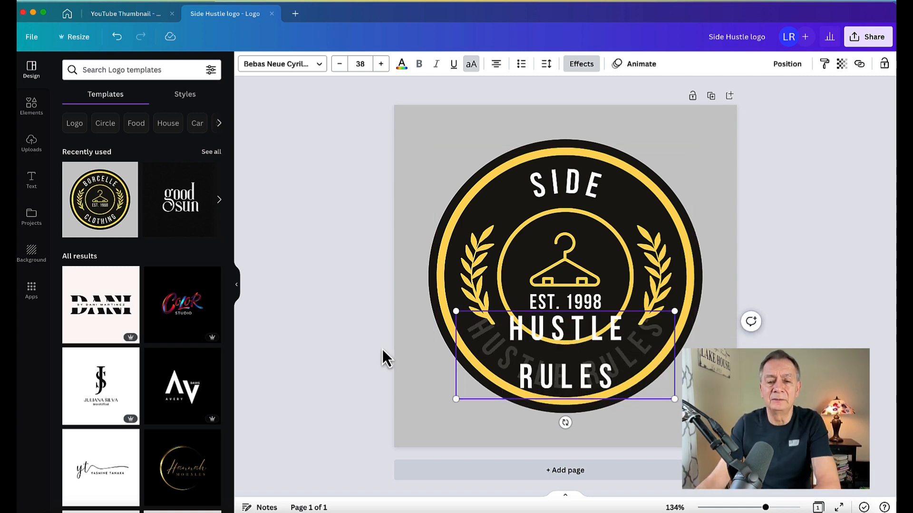
pyautogui.click(293, 264)
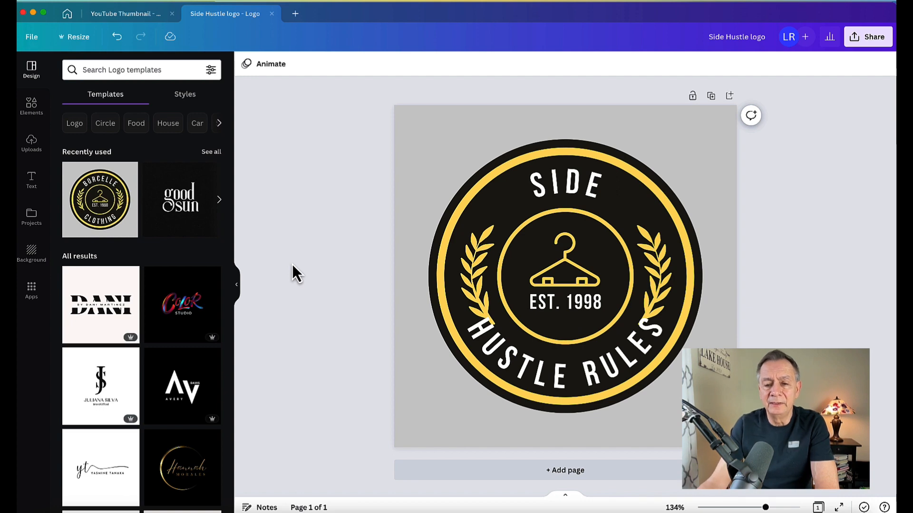
# Drag the left laurel branch up slightly, then raise the right laurel to match.
pyautogui.click(480, 270)
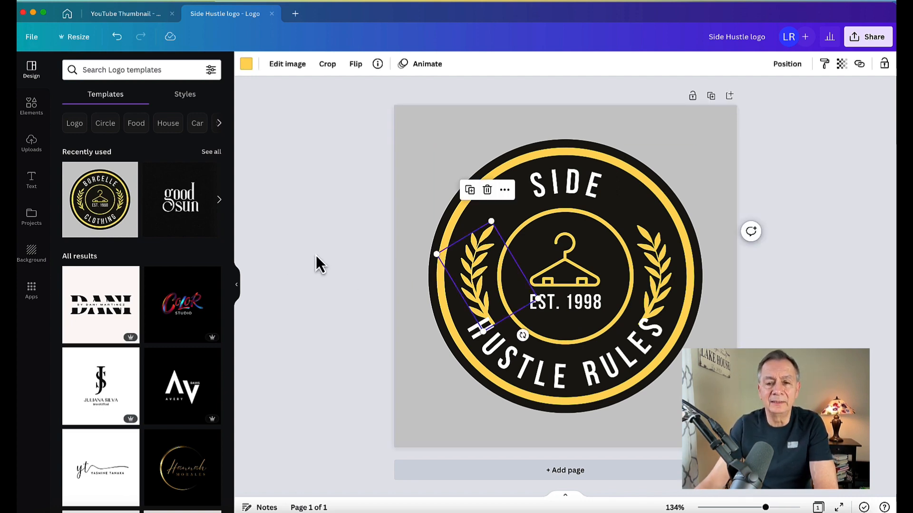
pyautogui.click(316, 255)
pyautogui.click(464, 273)
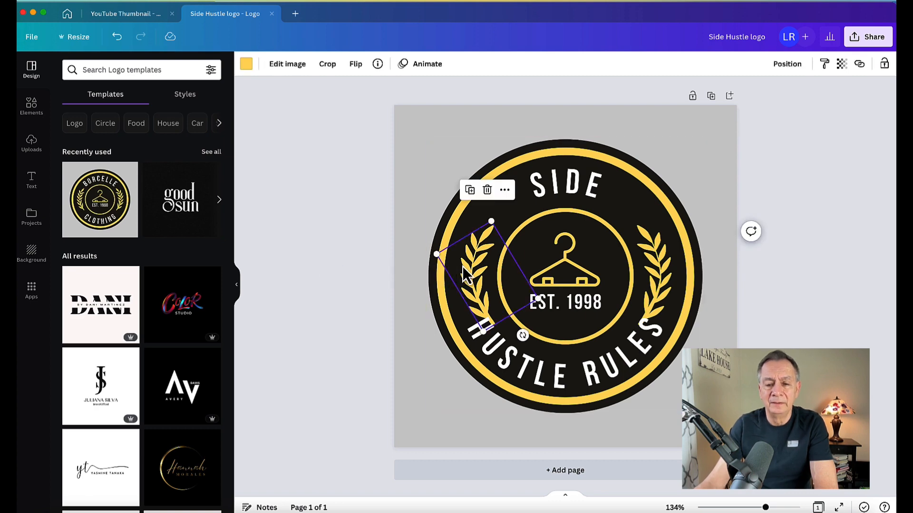
pyautogui.moveTo(464, 273); pyautogui.dragTo(464, 260)
pyautogui.click(656, 281)
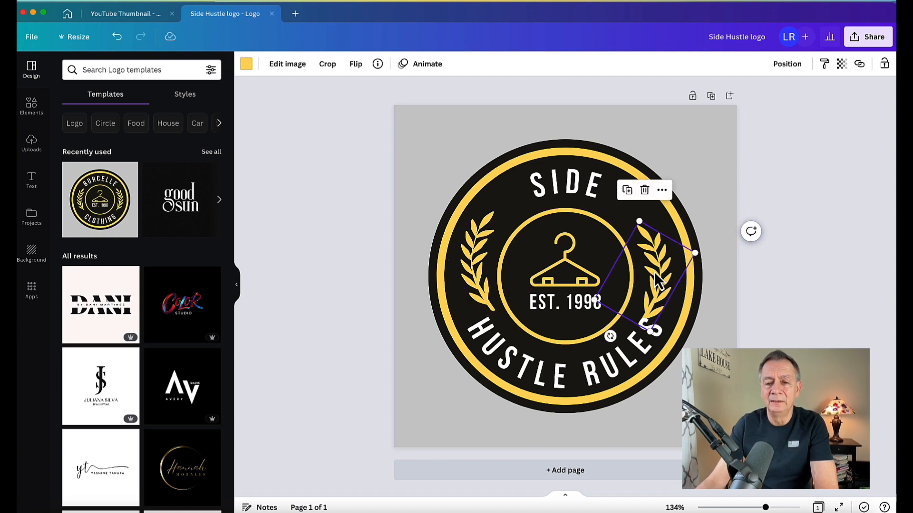
pyautogui.moveTo(656, 280); pyautogui.dragTo(656, 263)
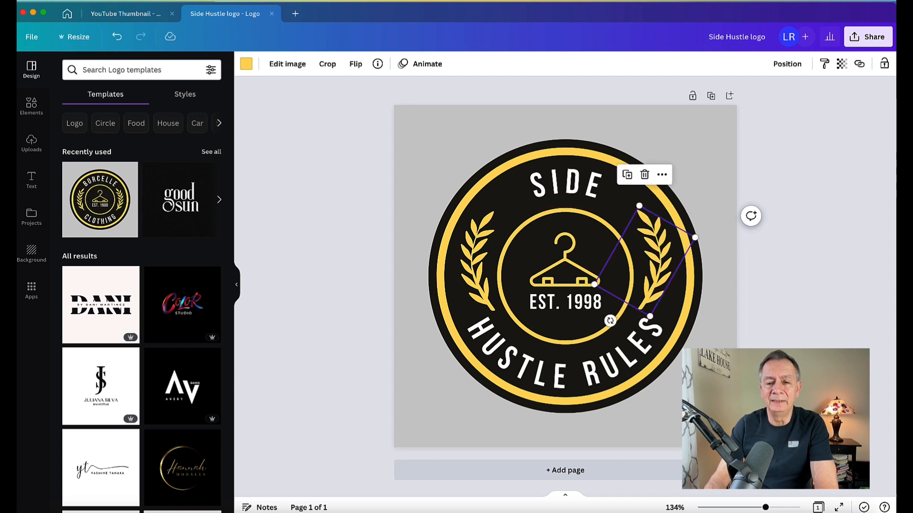
pyautogui.click(334, 193)
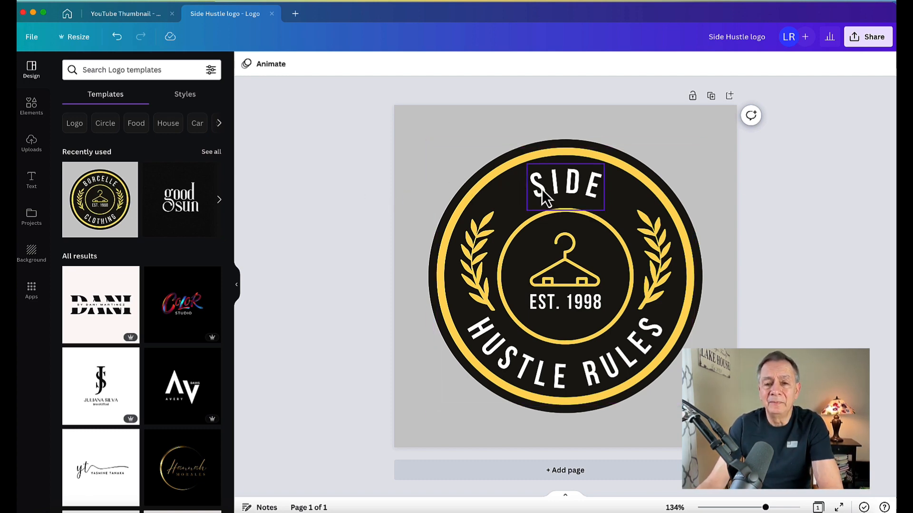
# Delete the hanger icon from the badge centre, leaving only 'Est. 1998' inside.
pyautogui.click(567, 264)
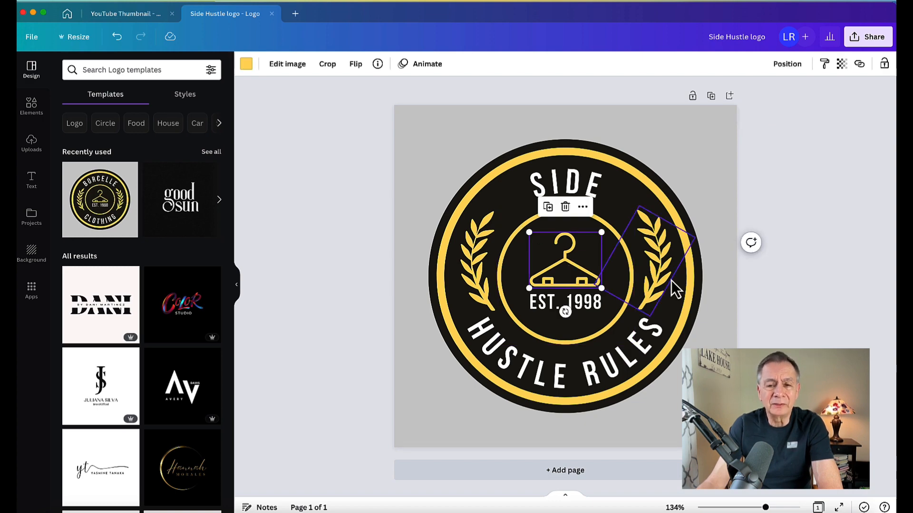
pyautogui.click(786, 209)
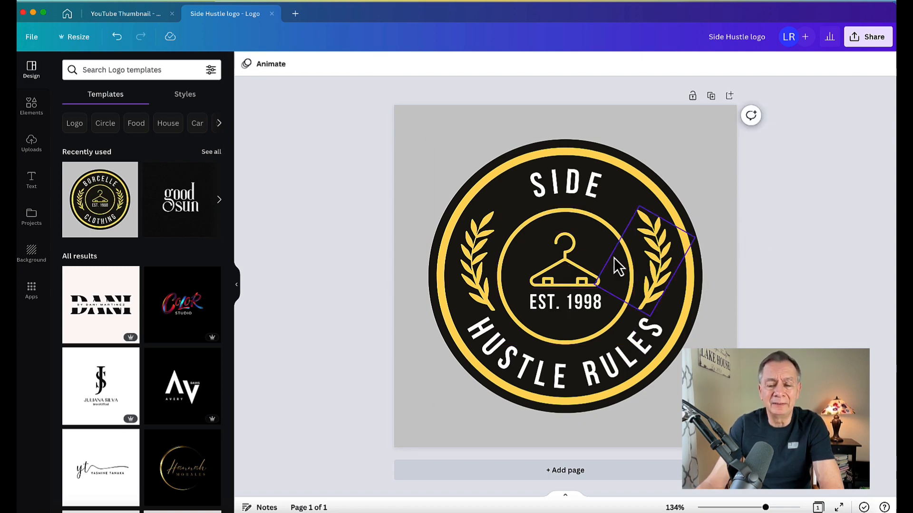
pyautogui.click(573, 260)
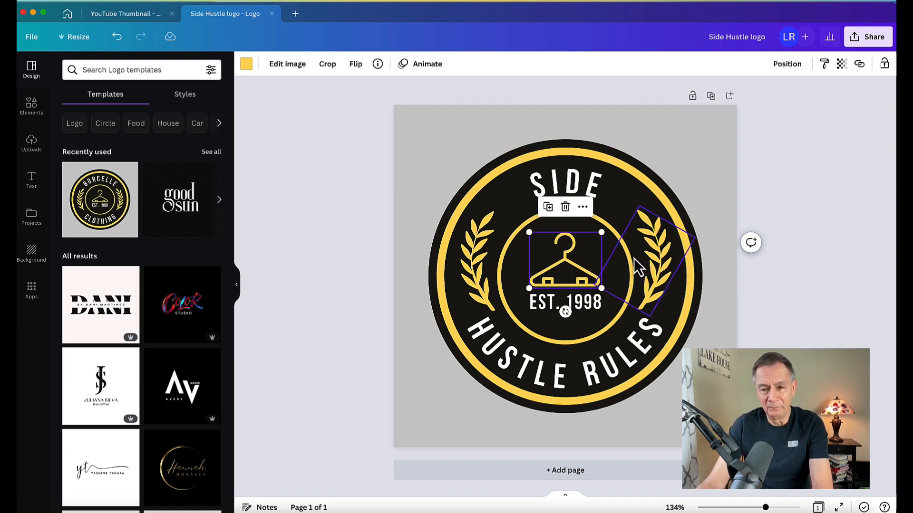
pyautogui.press('Delete')
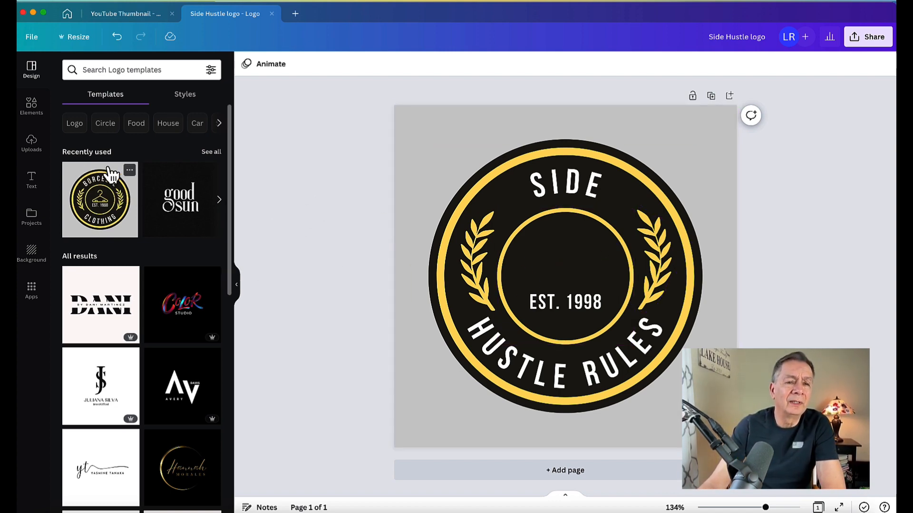
pyautogui.click(32, 38)
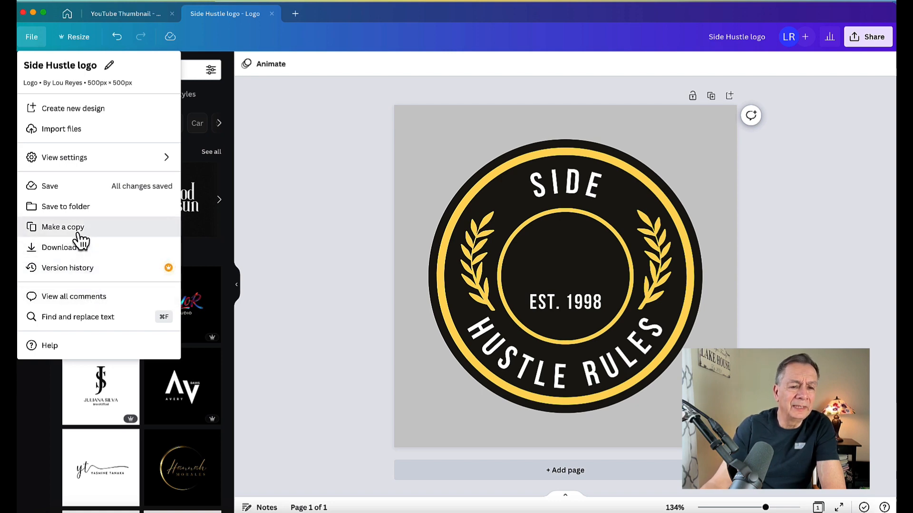
pyautogui.click(297, 193)
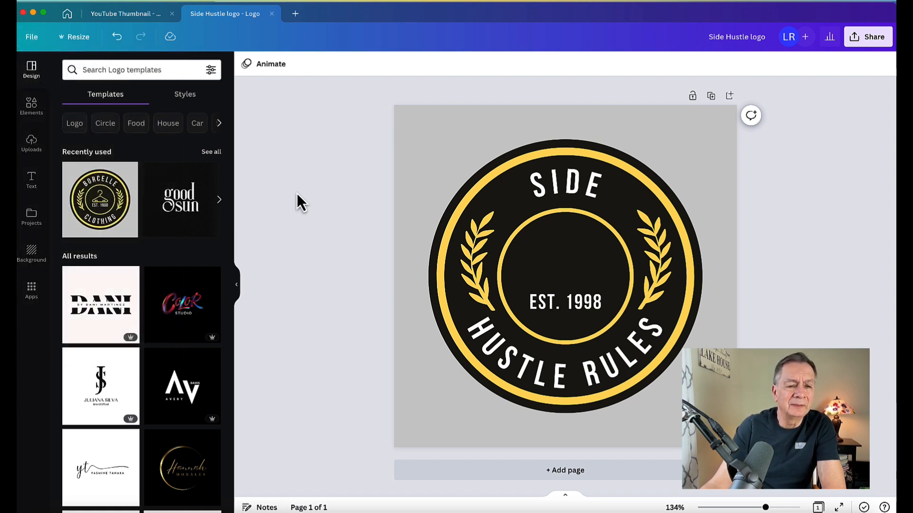
# Add the uploaded SIDE HUSTLE RULES logo image from Uploads to the badge centre.
pyautogui.click(32, 145)
pyautogui.scroll(-5, 142, 302)
pyautogui.scroll(-5, 143, 303)
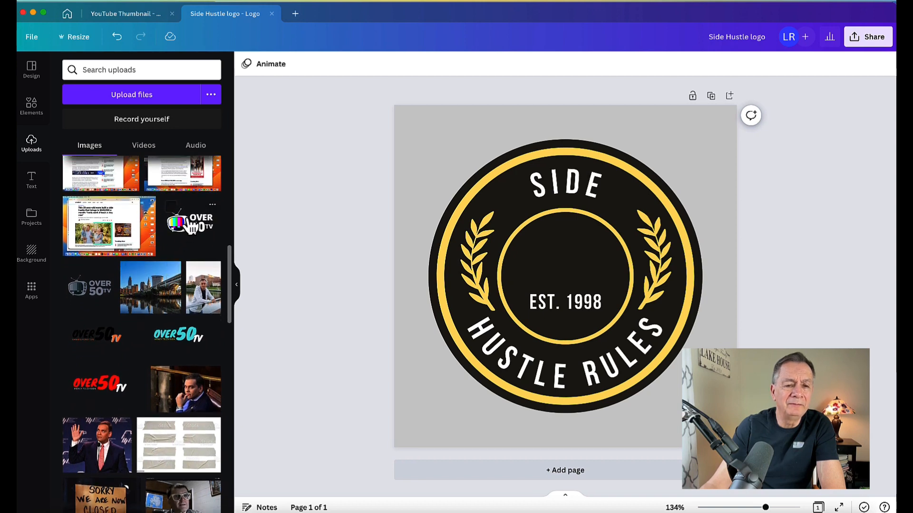
pyautogui.scroll(-4, 182, 290)
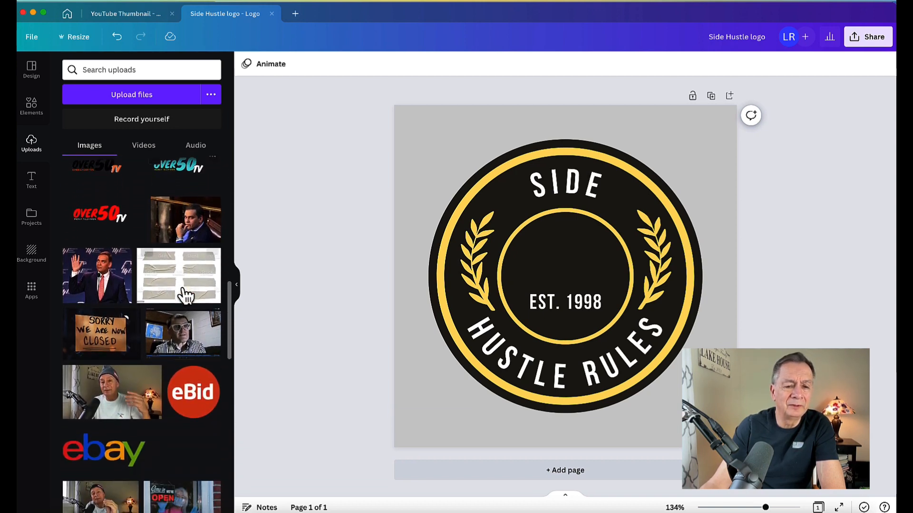
pyautogui.scroll(-8, 185, 296)
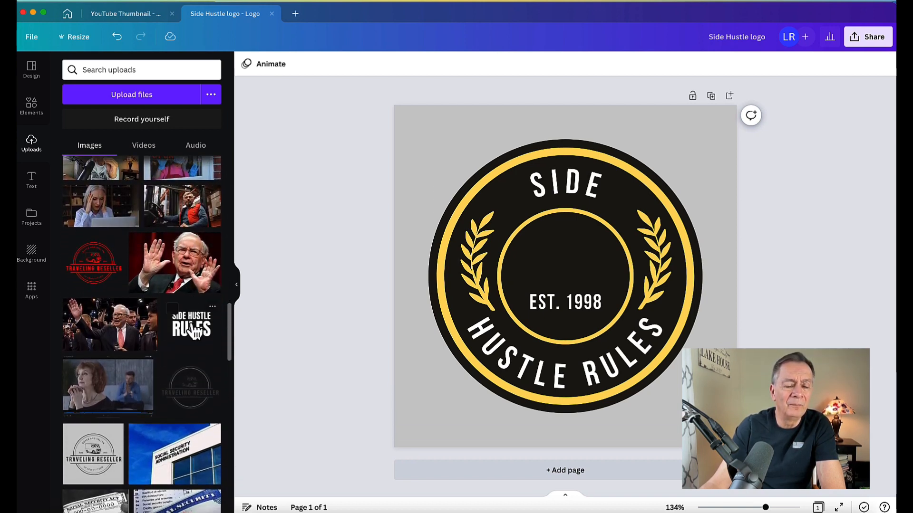
pyautogui.click(192, 333)
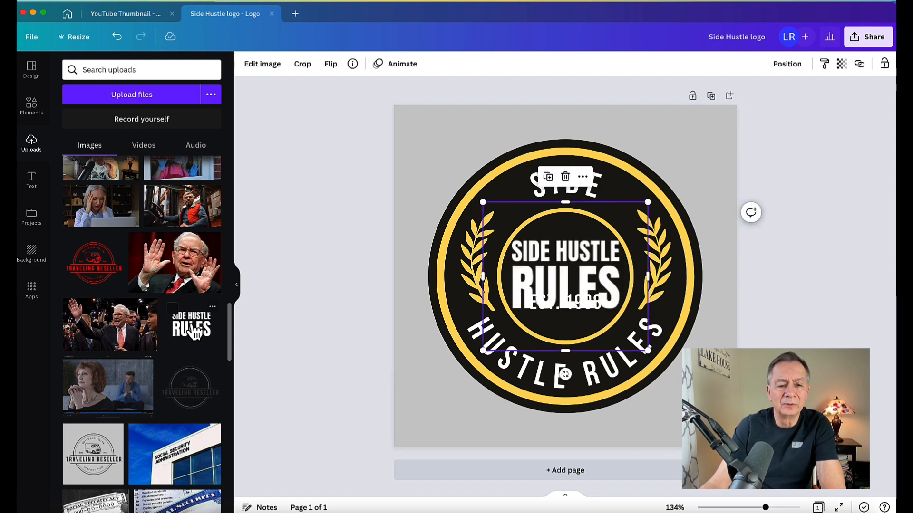
pyautogui.click(300, 312)
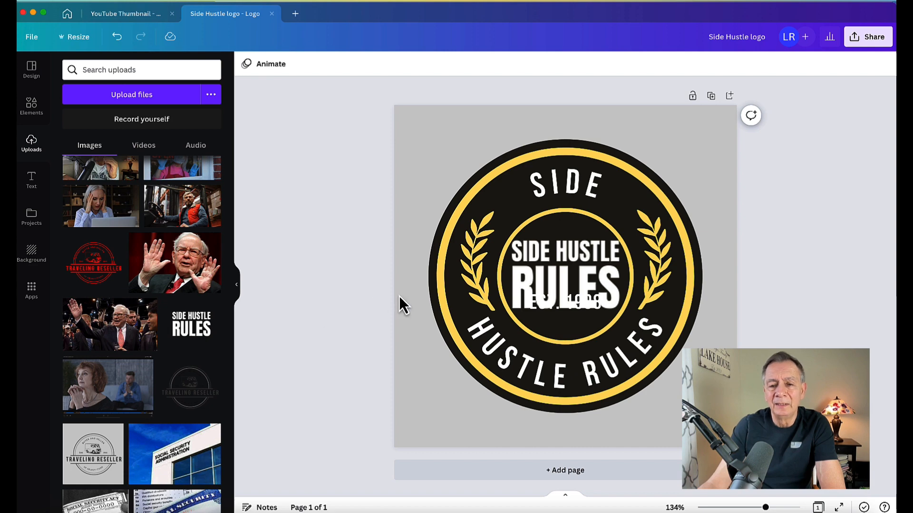
# Nudge the EST. 1998 date text lower and set its font size to 18.
pyautogui.click(574, 308)
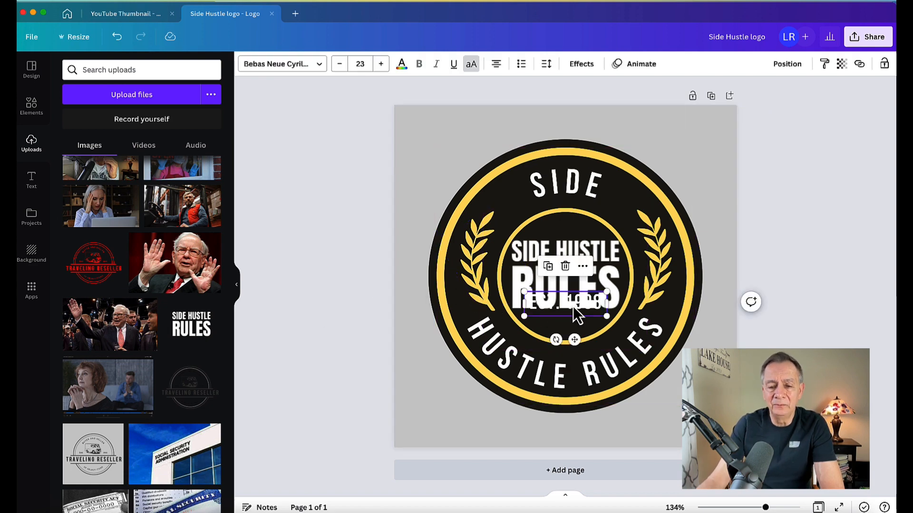
pyautogui.press('Down')
pyautogui.press('Down')
pyautogui.press('Down')
pyautogui.press('Down')
pyautogui.press('Down')
pyautogui.press('Down')
pyautogui.press('Down')
pyautogui.press('Down')
pyautogui.press('Down')
pyautogui.press('Down')
pyautogui.press('Down')
pyautogui.press('Down')
pyautogui.press('Down')
pyautogui.press('Down')
pyautogui.press('Down')
pyautogui.press('Down')
pyautogui.press('Down')
pyautogui.press('Down')
pyautogui.press('Down')
pyautogui.press('Down')
pyautogui.press('Down')
pyautogui.press('Down')
pyautogui.press('Down')
pyautogui.press('Down')
pyautogui.press('Down')
pyautogui.press('Down')
pyautogui.press('Down')
pyautogui.press('Down')
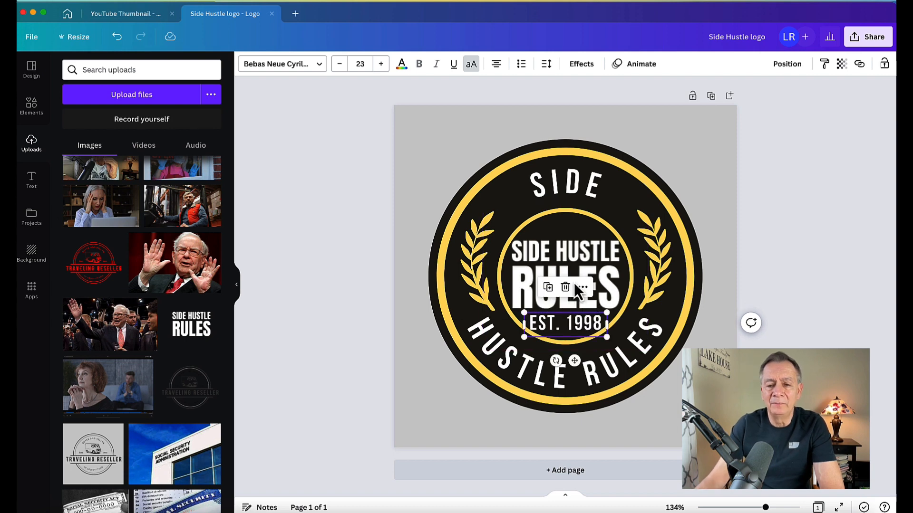
pyautogui.doubleClick(573, 326)
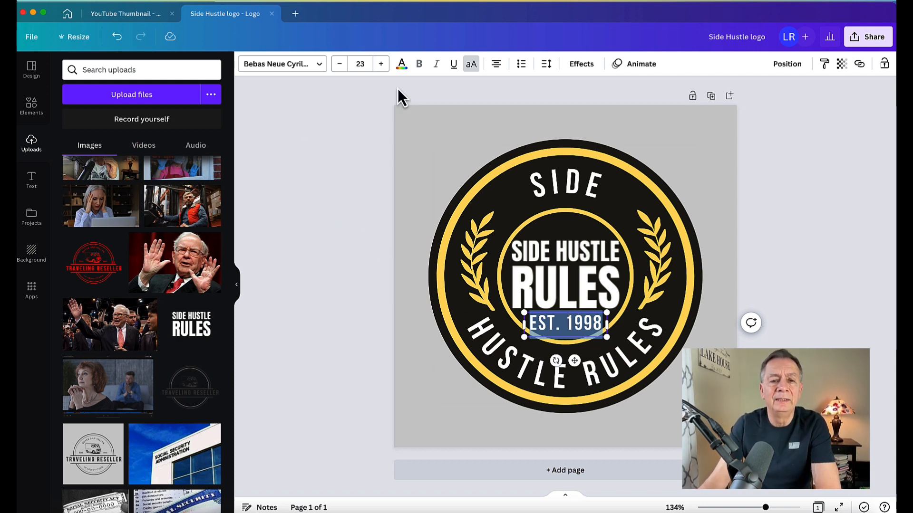
pyautogui.click(360, 63)
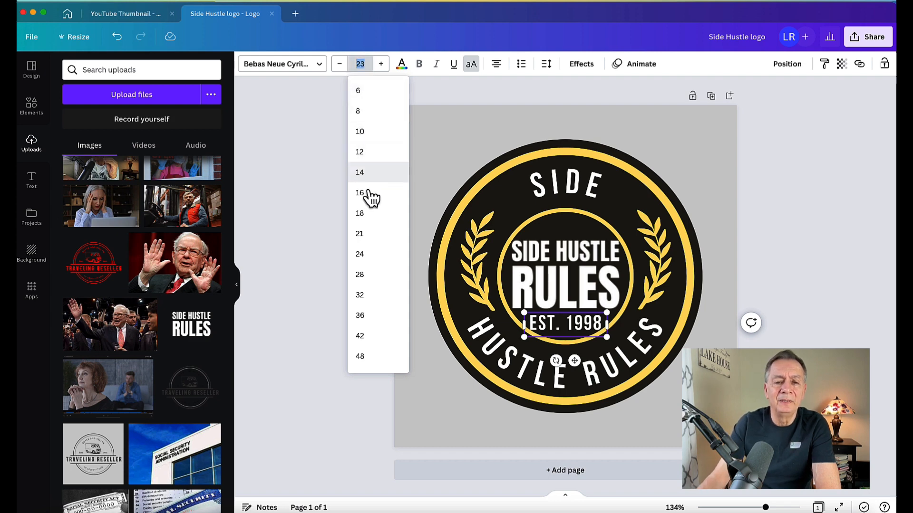
pyautogui.click(365, 239)
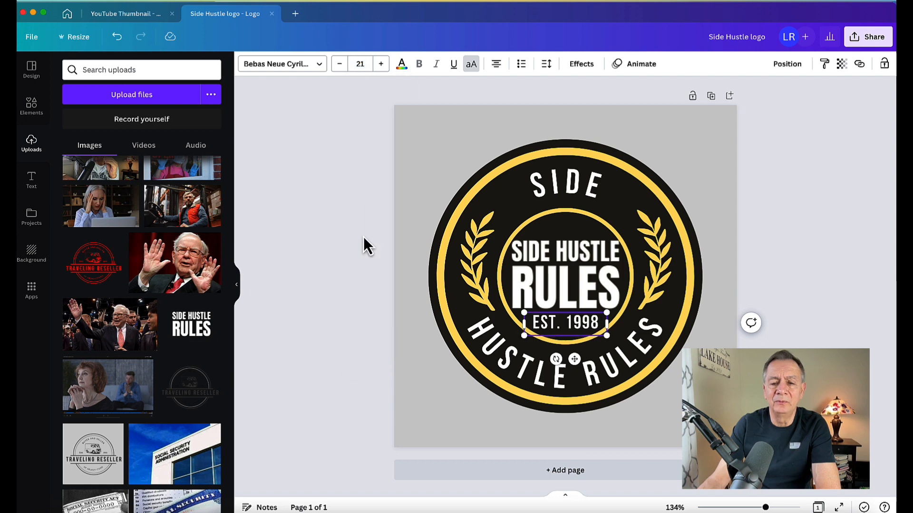
pyautogui.click(360, 64)
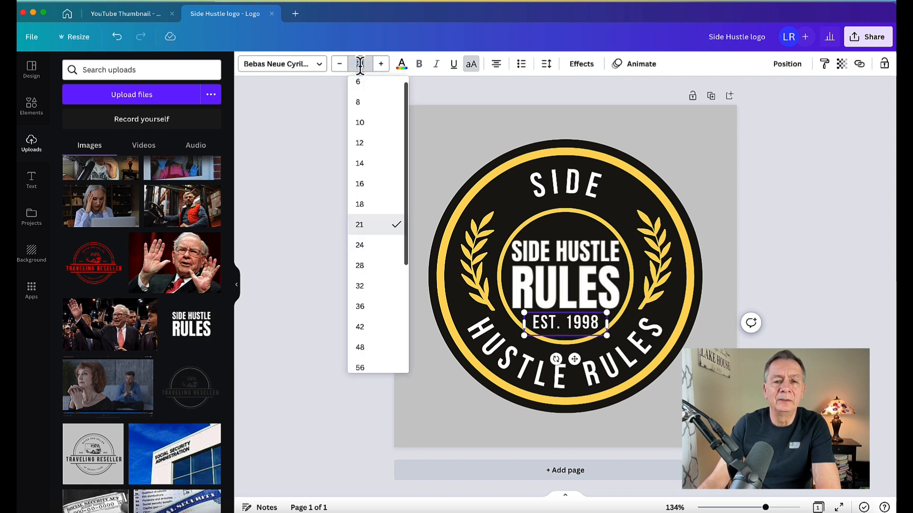
pyautogui.click(364, 204)
pyautogui.click(359, 196)
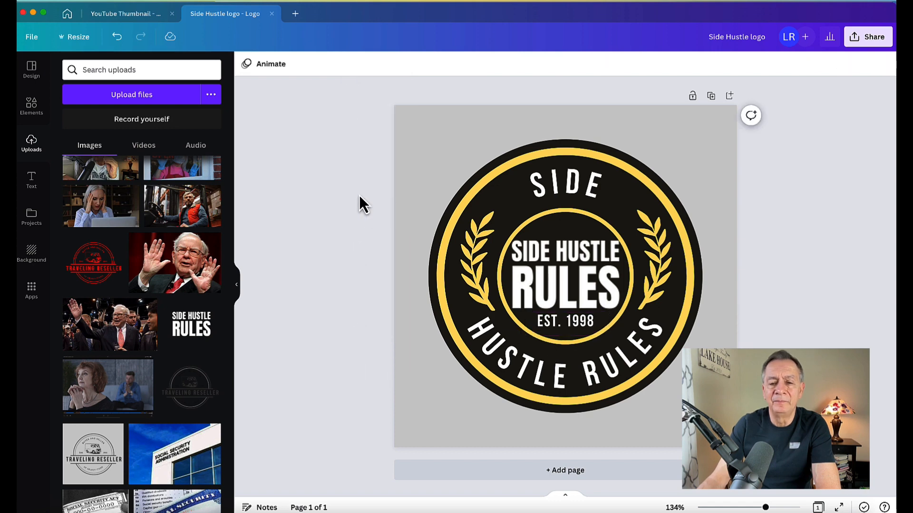
# Change the date text's year from 1998 to 2022 so it reads 'EST. 2022'.
pyautogui.click(585, 325)
pyautogui.click(584, 324)
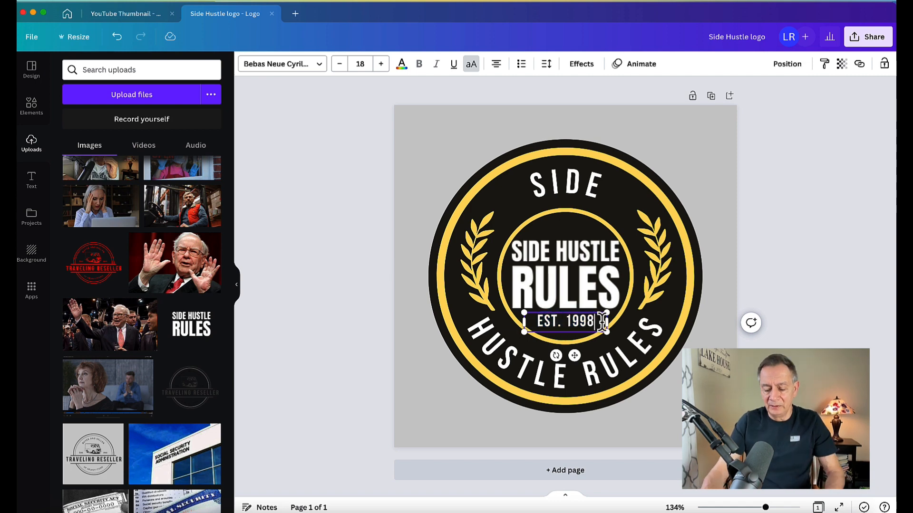
pyautogui.press('BackSpace')
pyautogui.press('BackSpace')
pyautogui.press('BackSpace')
pyautogui.press('BackSpace')
pyautogui.press('BackSpace')
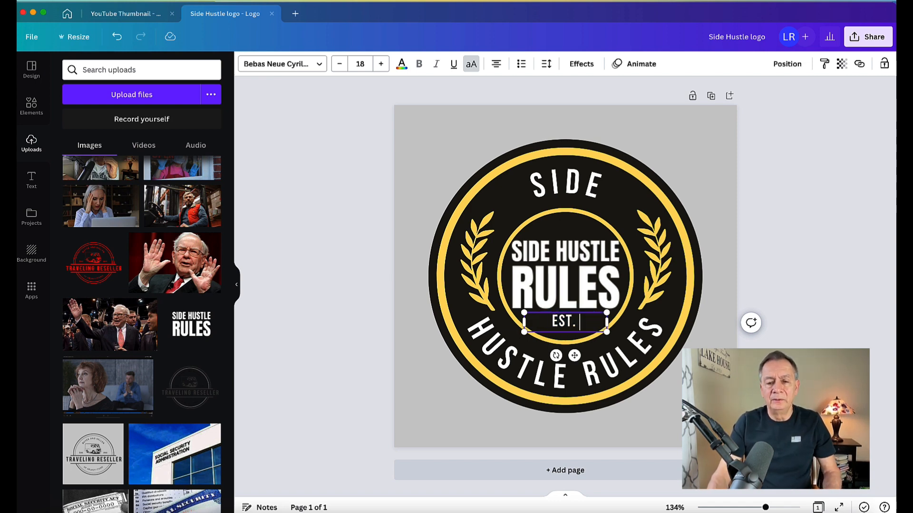
pyautogui.write('20')
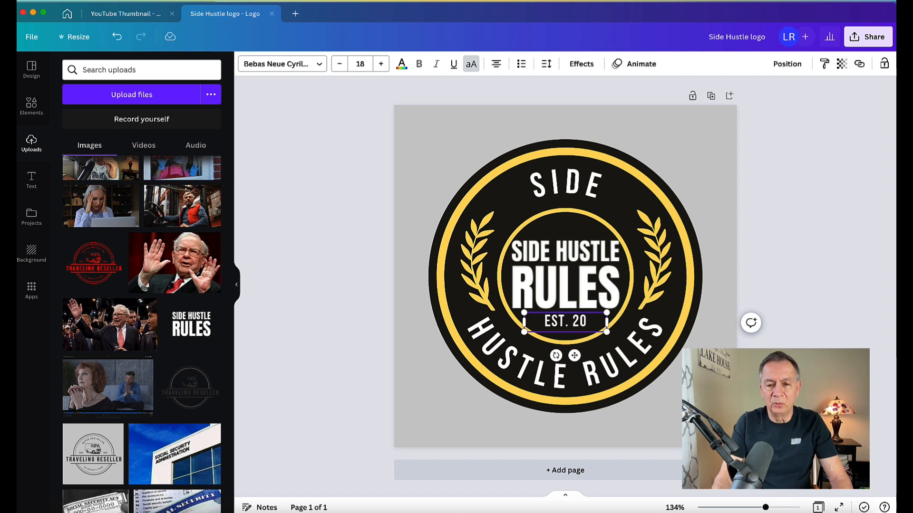
pyautogui.write('22')
pyautogui.click(304, 186)
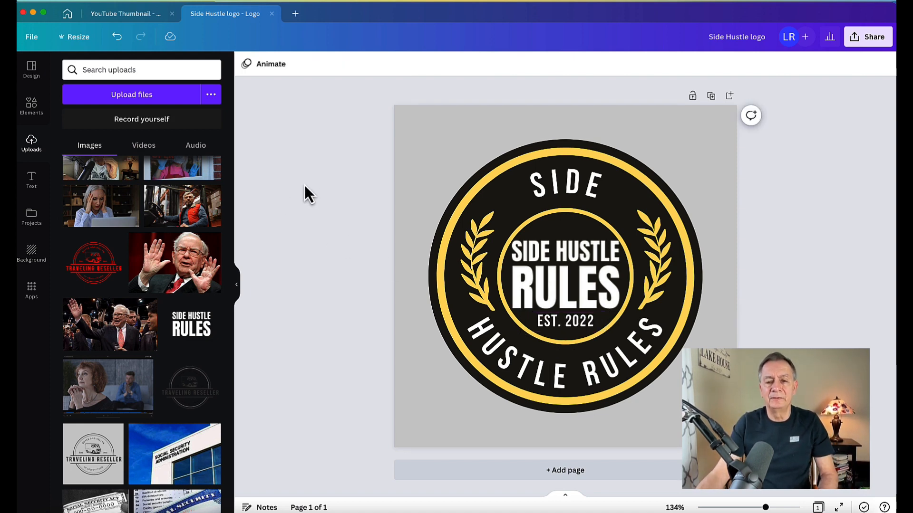
# Recolour the circular badge graphic's yellow outer ring orange.
pyautogui.click(572, 265)
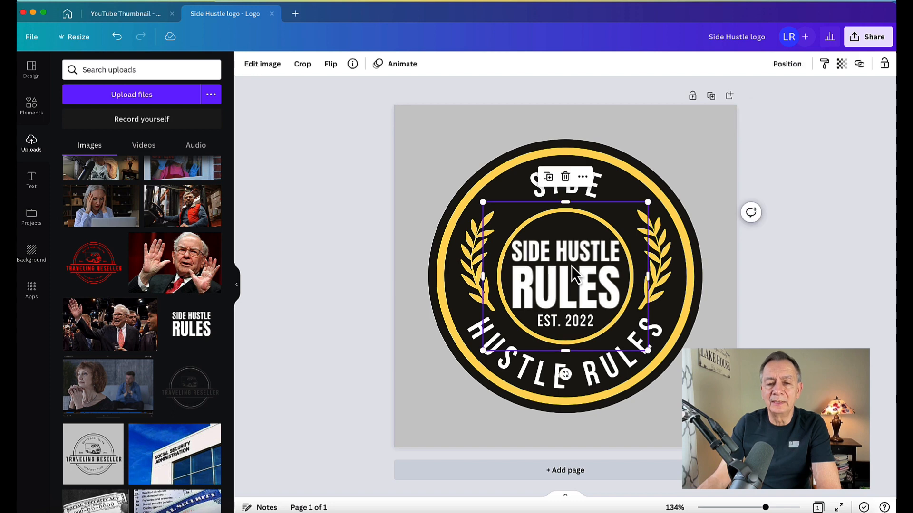
pyautogui.click(466, 224)
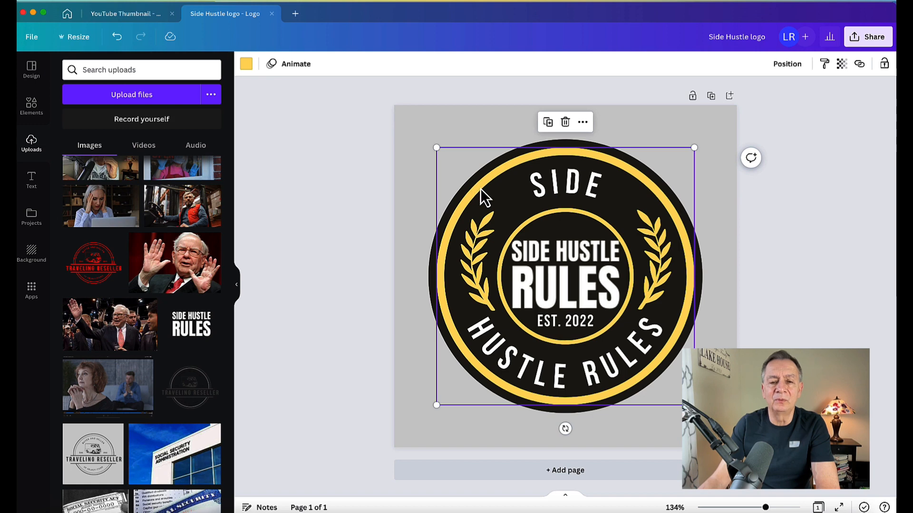
pyautogui.click(325, 157)
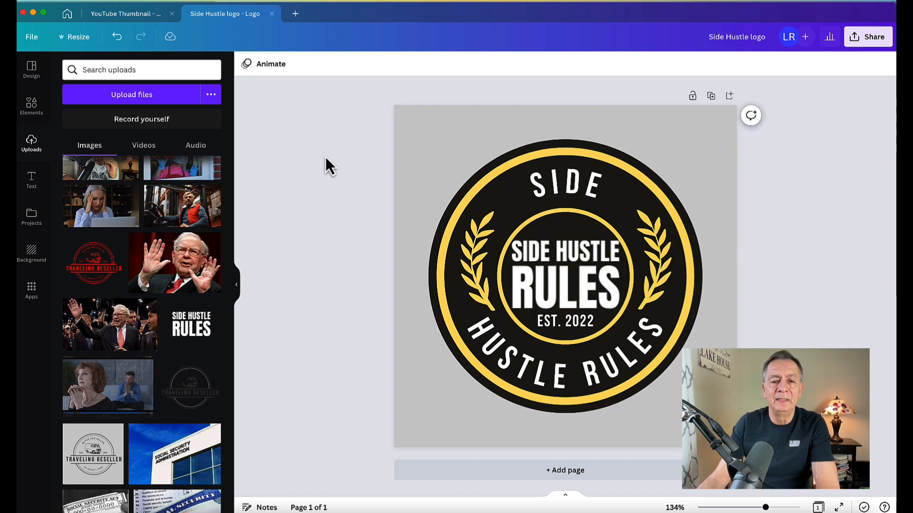
pyautogui.click(483, 191)
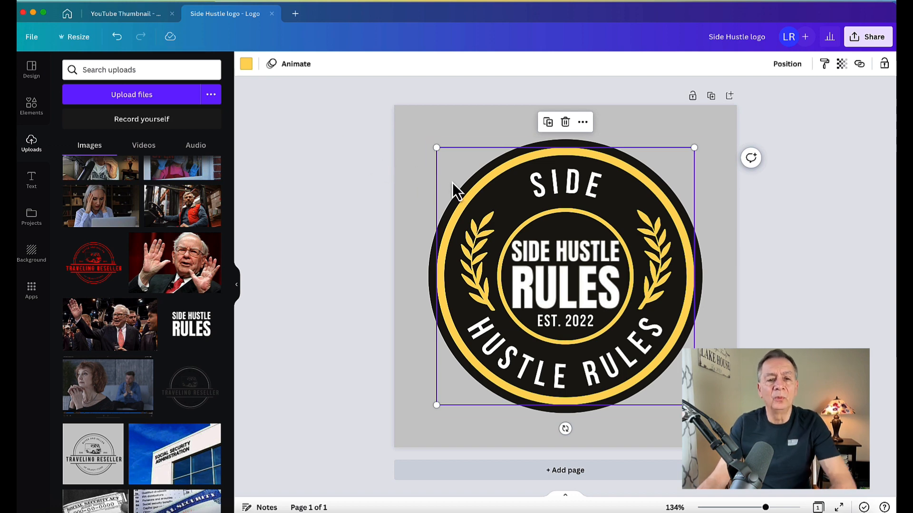
pyautogui.click(247, 65)
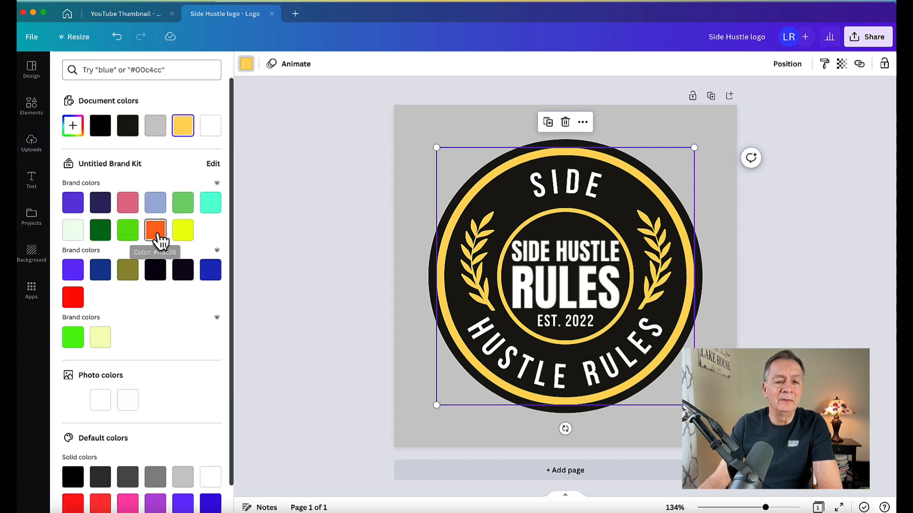
pyautogui.click(156, 235)
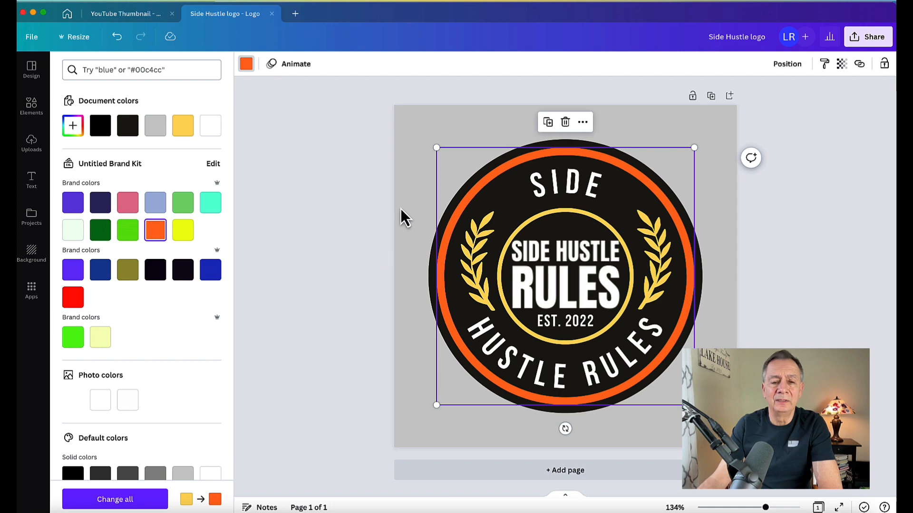
pyautogui.click(343, 200)
# Make the left and right laurel branches orange to match the ring.
pyautogui.click(484, 252)
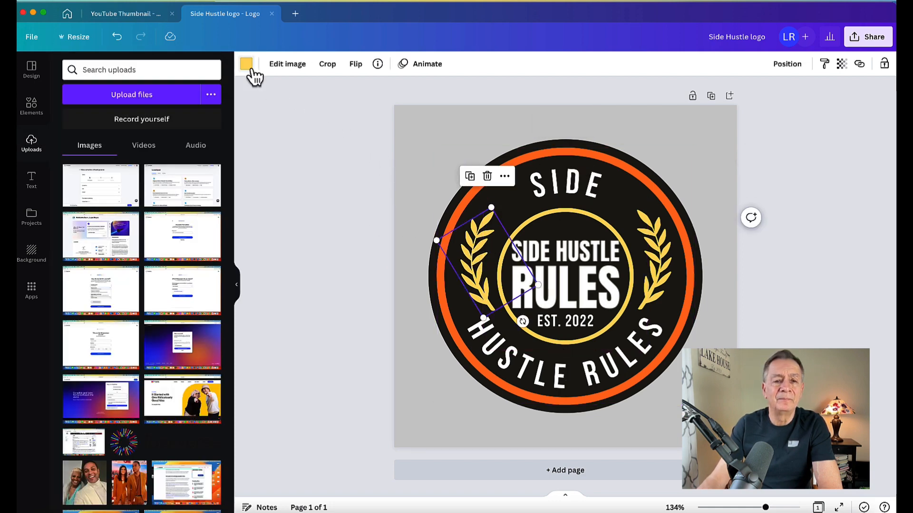
pyautogui.click(246, 64)
pyautogui.click(210, 125)
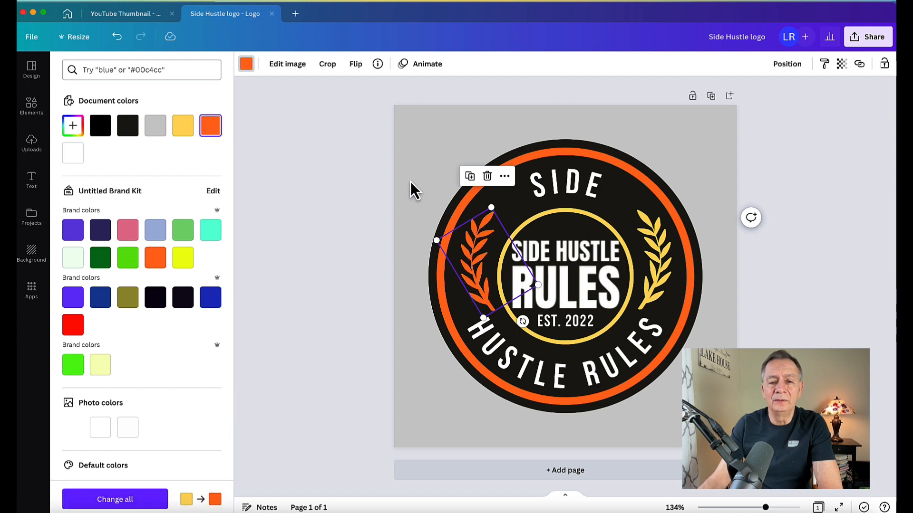
pyautogui.click(479, 219)
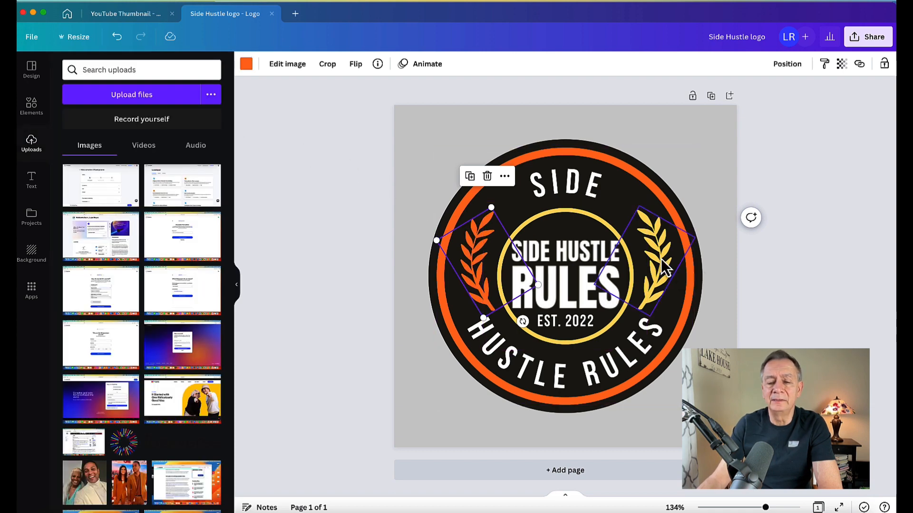
pyautogui.click(663, 262)
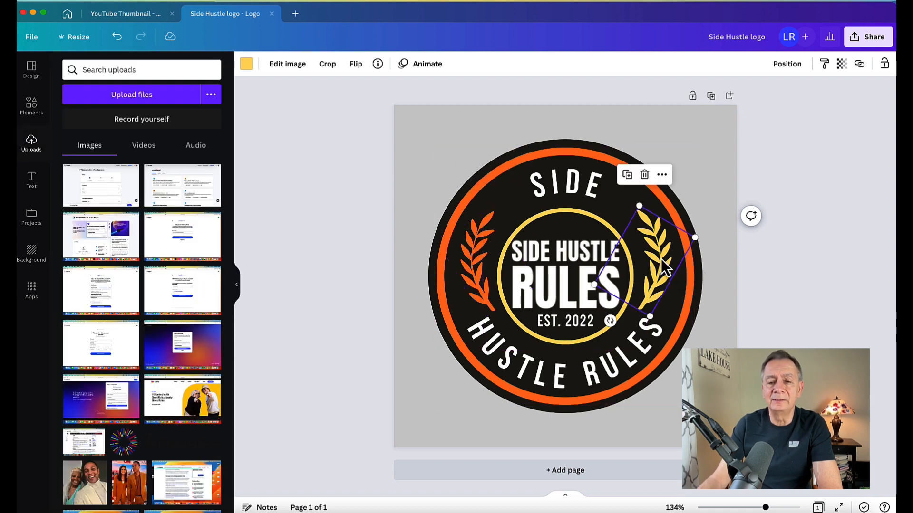
pyautogui.click(247, 65)
pyautogui.click(210, 126)
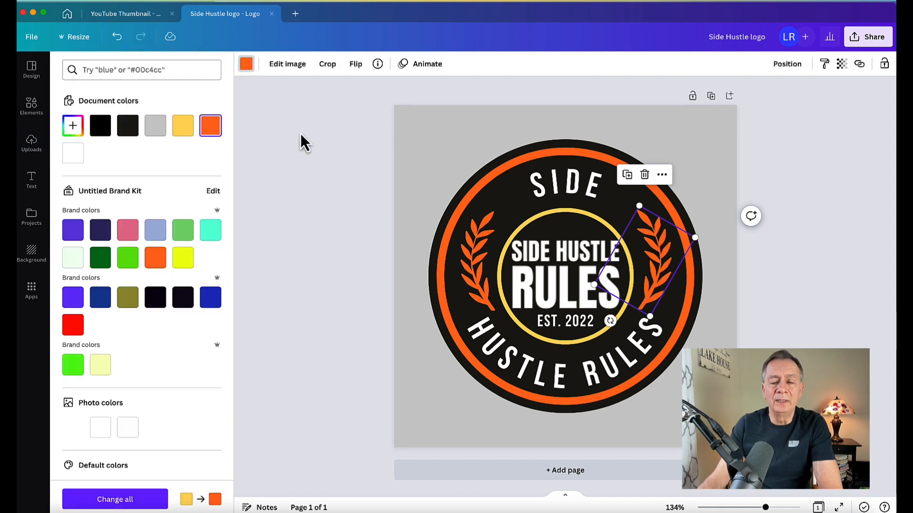
pyautogui.click(321, 132)
pyautogui.click(327, 148)
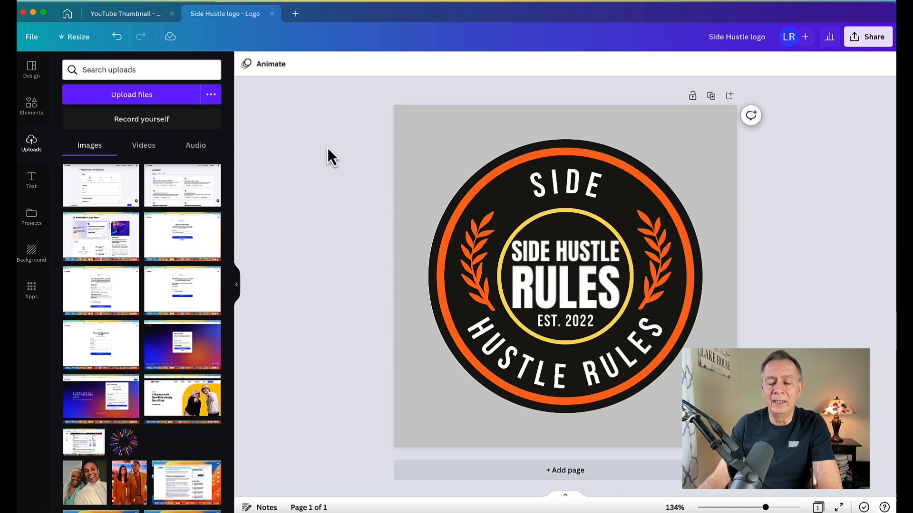